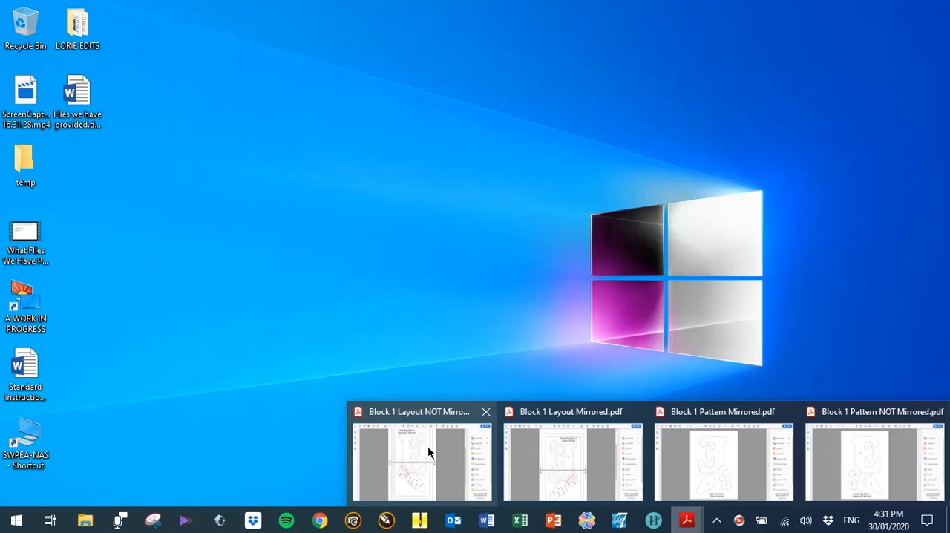
# Step: Switch to Acrobat Reader with Block 1 Layout NOT Mirrored.pdf and look over its layout drawing
pyautogui.click(428, 449)
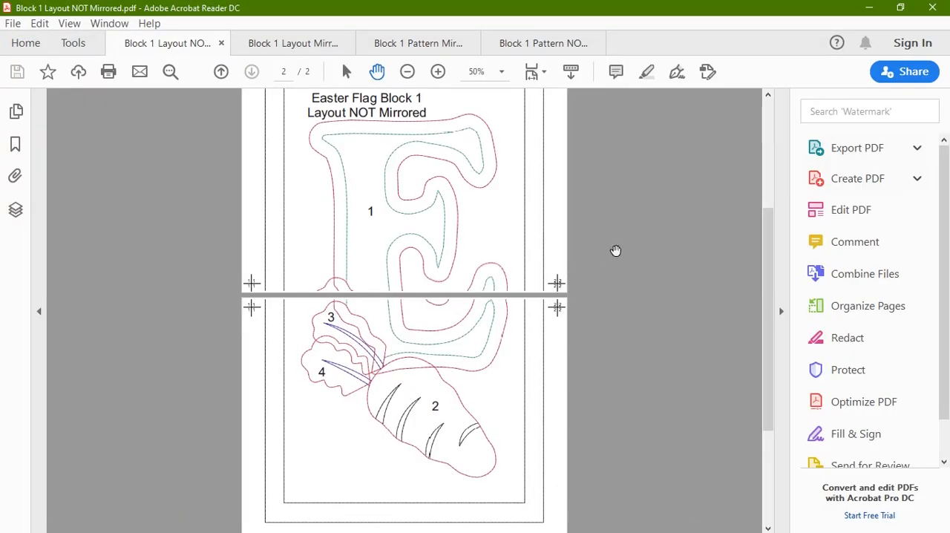
pyautogui.scroll(-1, 587, 236)
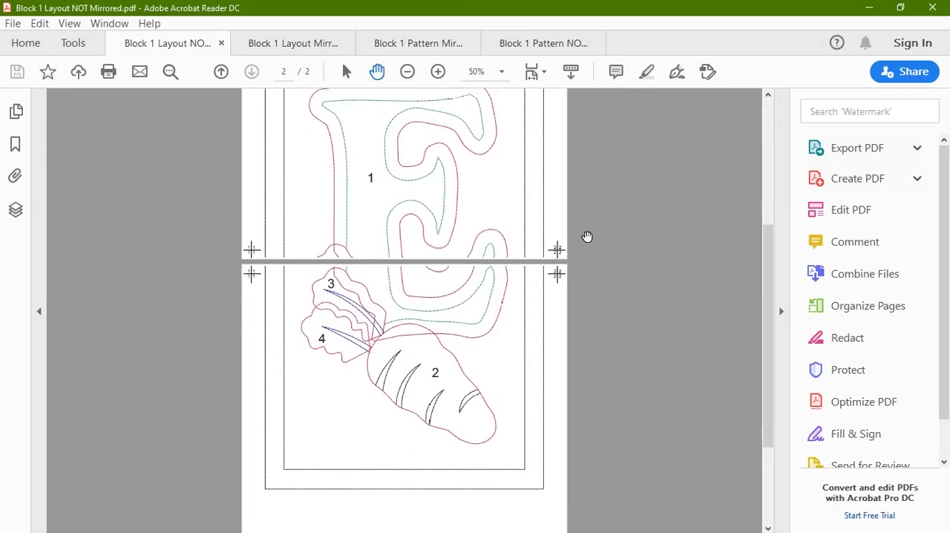
pyautogui.scroll(1, 587, 235)
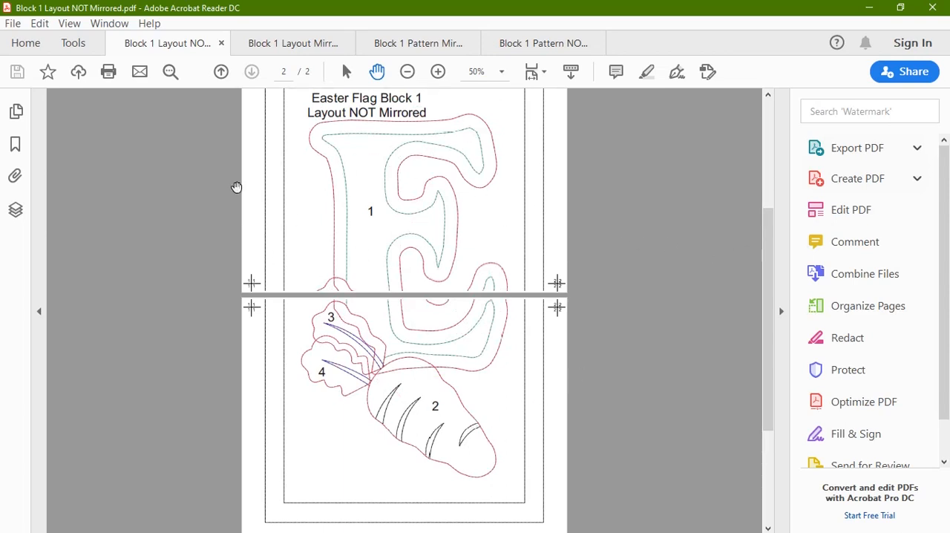
# Step: Open the print settings for the layout document and preview both of its pages
pyautogui.click(12, 24)
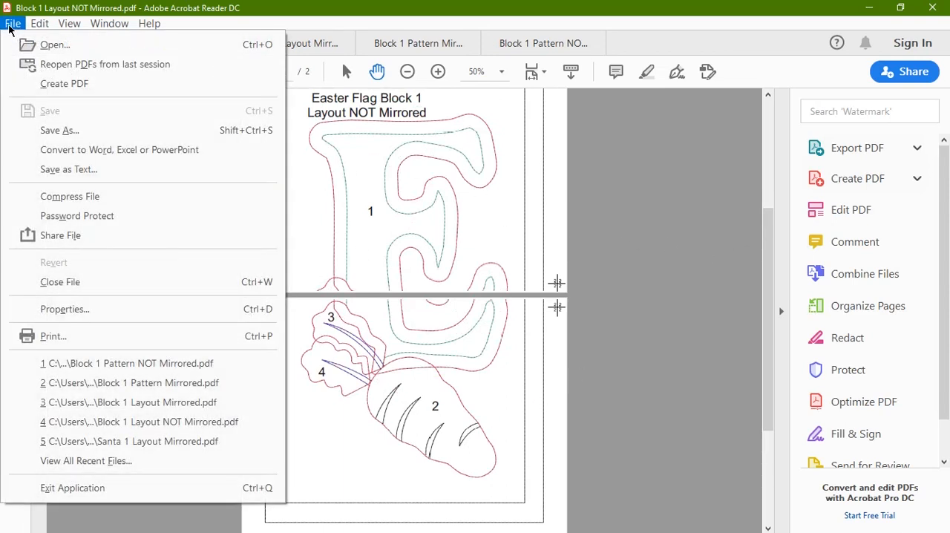
pyautogui.click(92, 338)
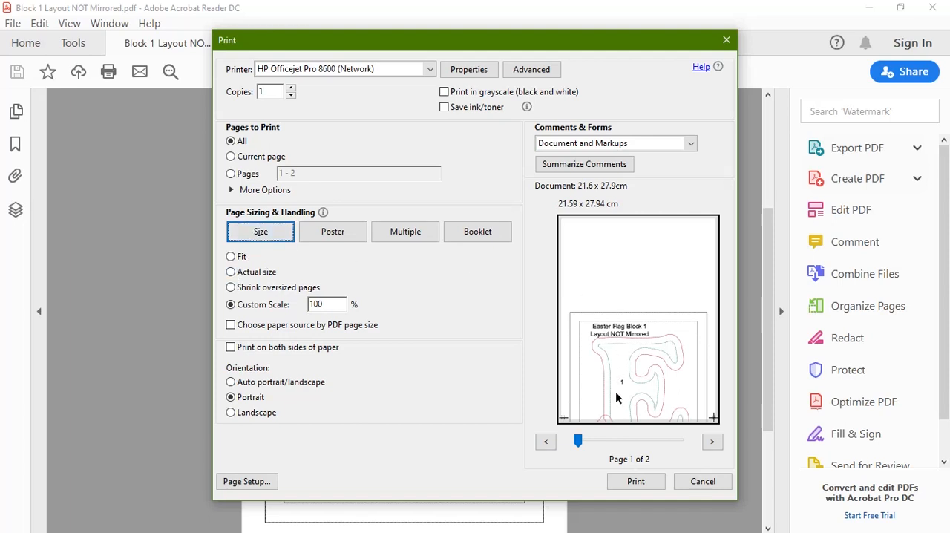
pyautogui.click(712, 442)
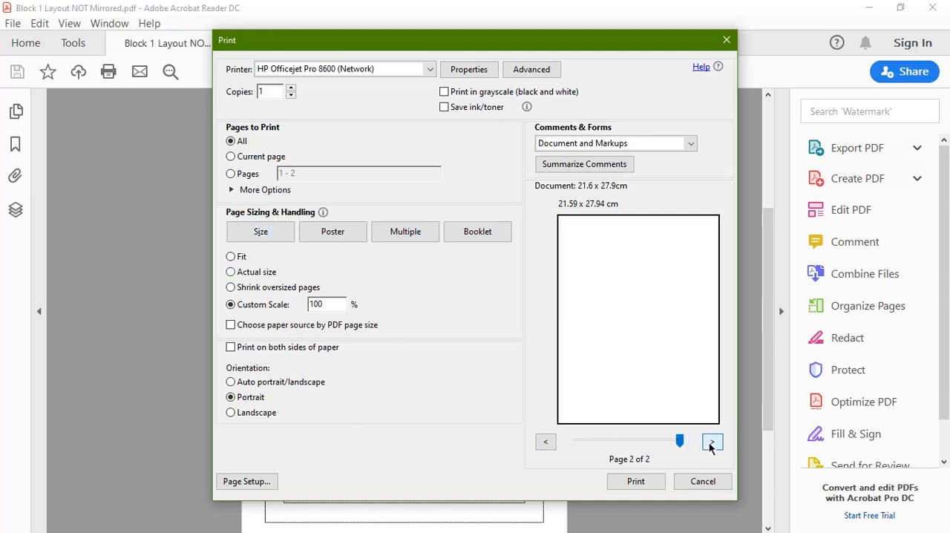
pyautogui.click(546, 442)
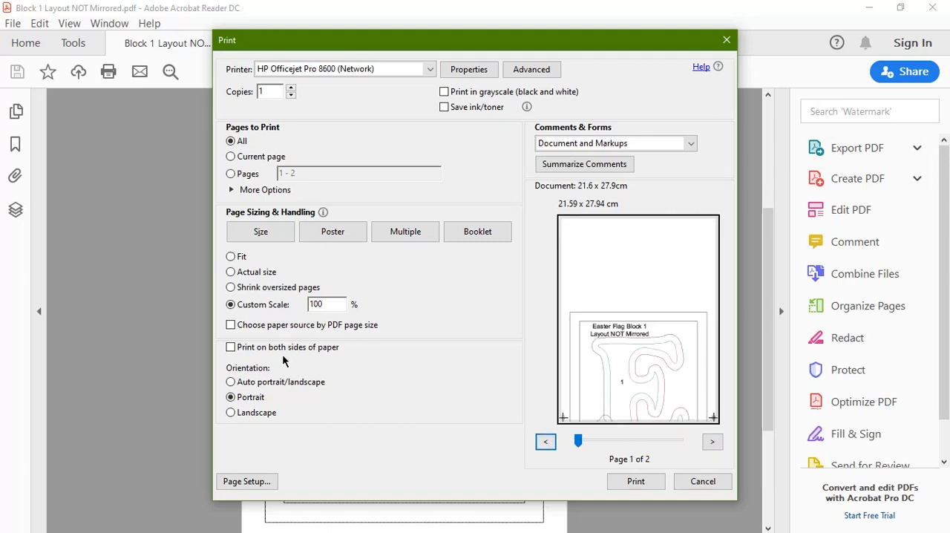
# Step: Compare the Actual size and Custom Scale 100% options, leaving the page sizing on Actual size
pyautogui.click(230, 272)
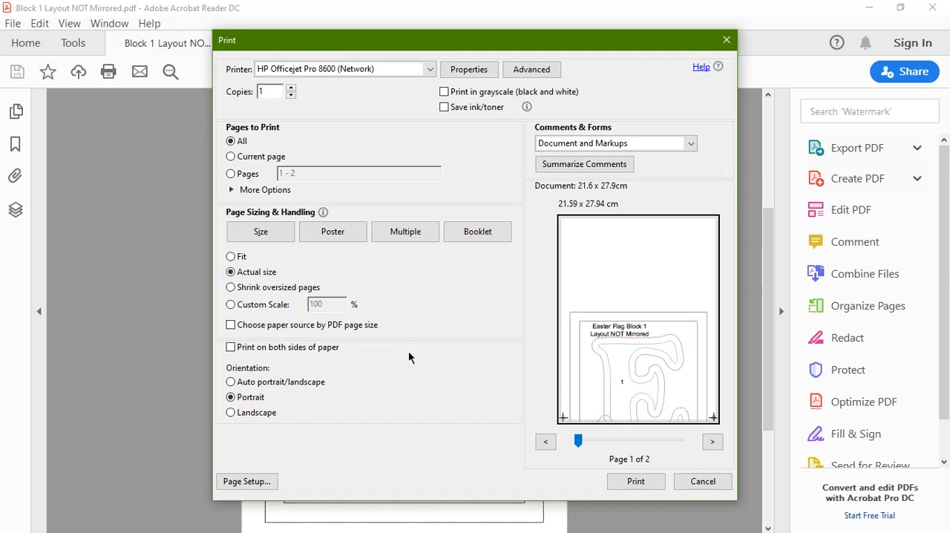
pyautogui.click(231, 304)
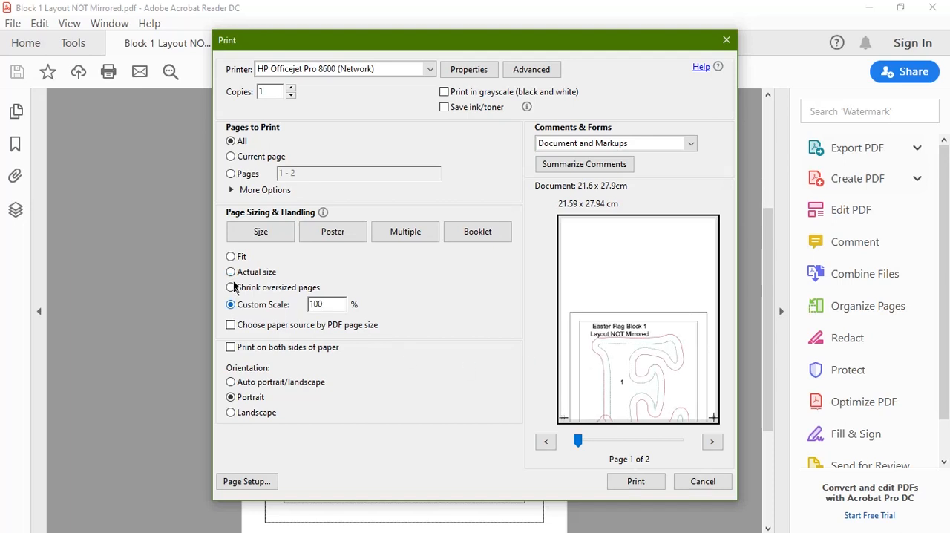
pyautogui.click(231, 272)
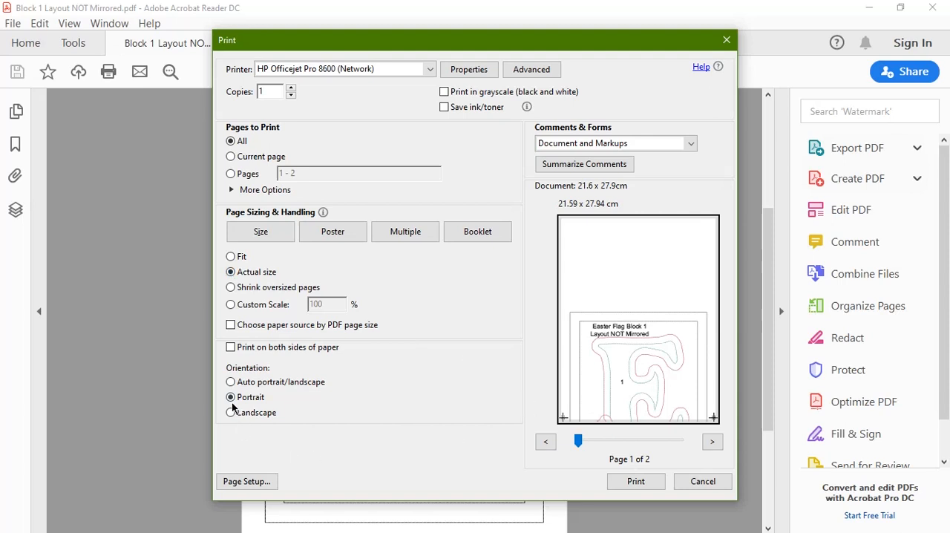
# Step: Review the advanced print setup and the printer's layout and paper/quality properties, and check both pages in the print preview
pyautogui.click(531, 69)
pyautogui.click(492, 411)
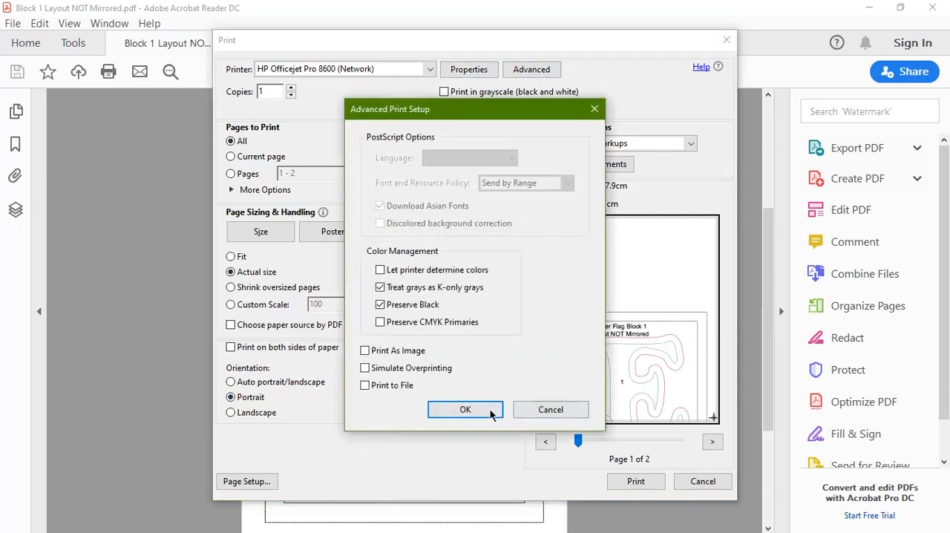
pyautogui.click(475, 70)
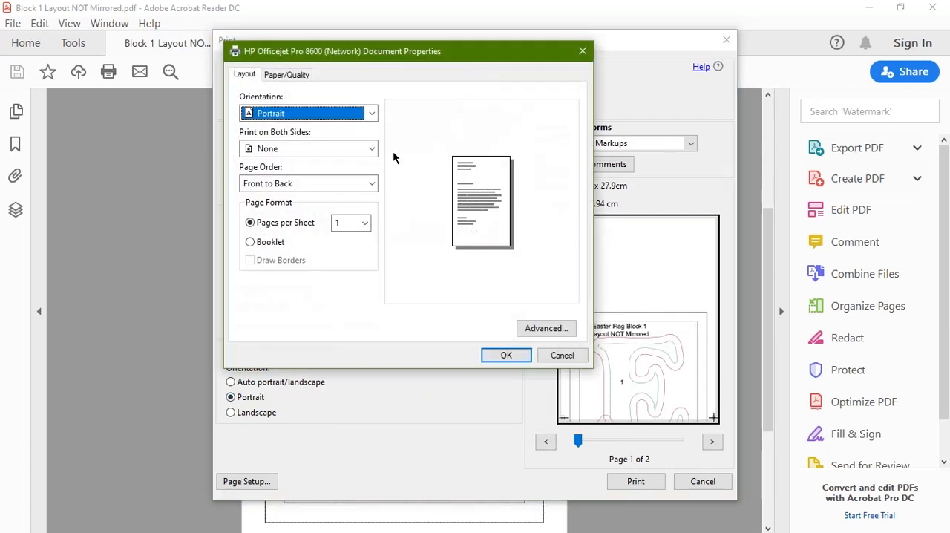
pyautogui.click(301, 75)
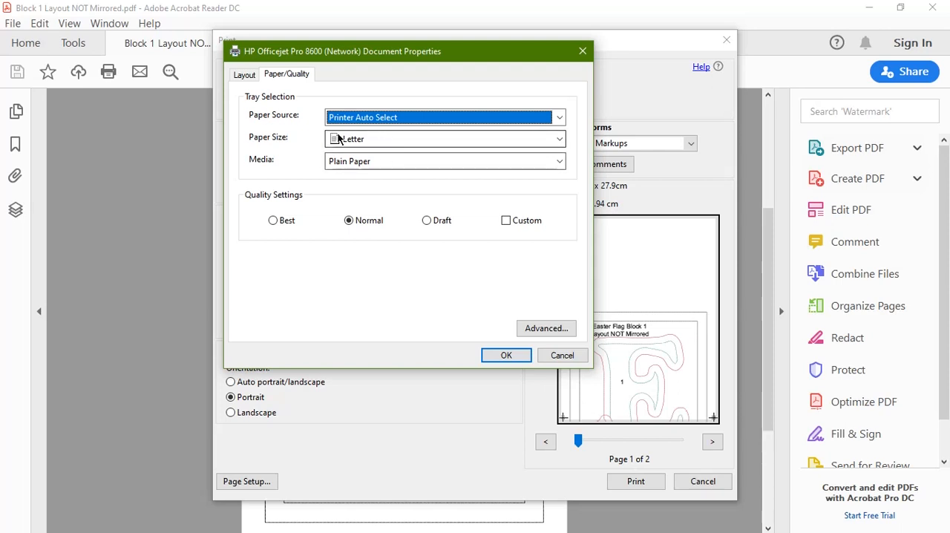
pyautogui.click(506, 356)
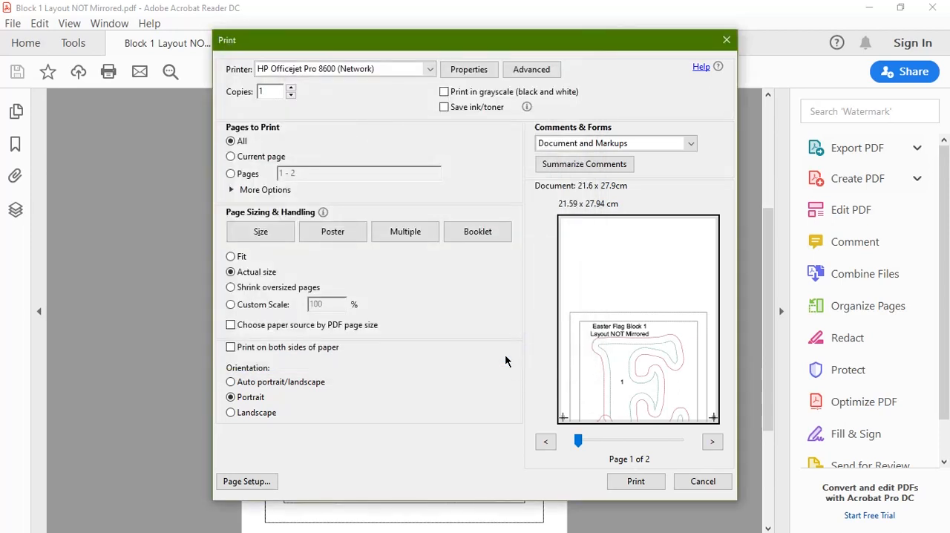
pyautogui.click(712, 443)
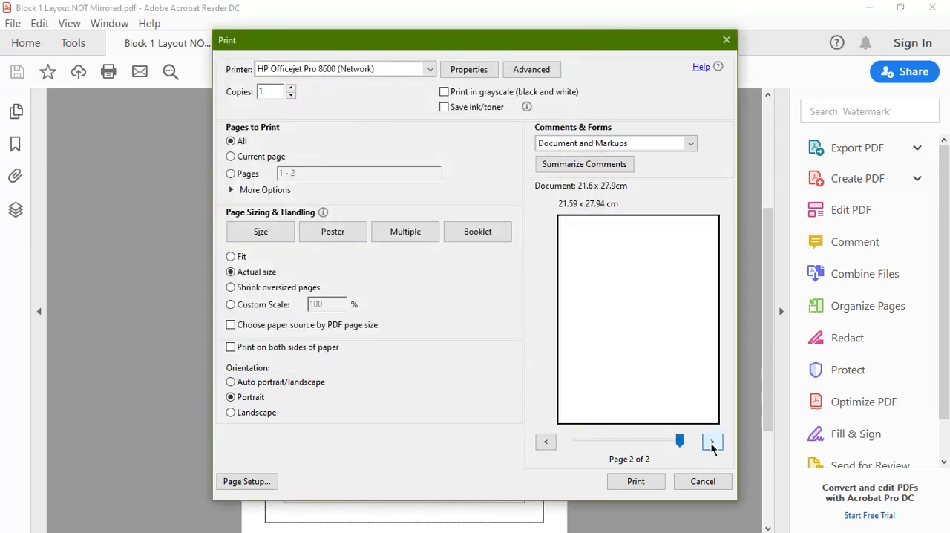
pyautogui.click(546, 443)
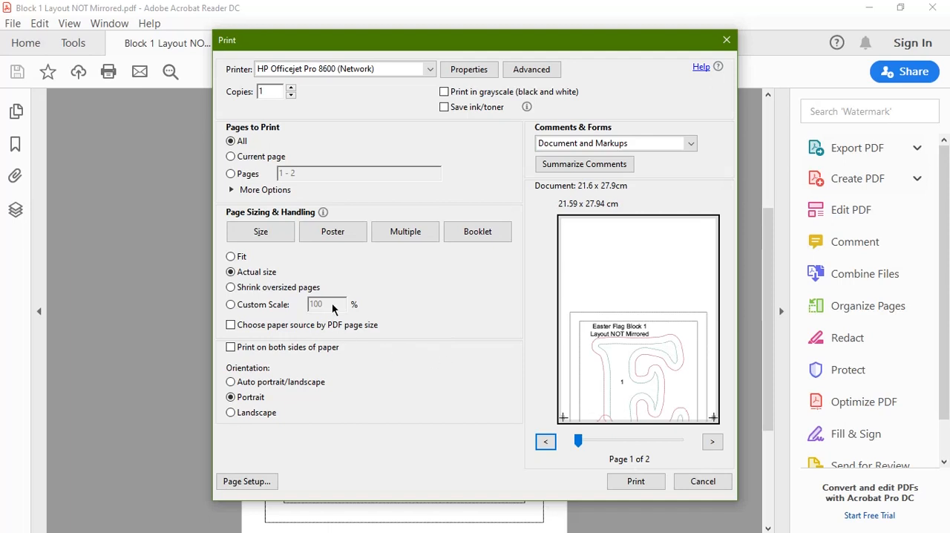
# Step: Try a custom print scale of 75% on both pages of the layout in the preview, and cancel the print
pyautogui.click(230, 303)
pyautogui.moveTo(336, 304); pyautogui.dragTo(291, 304)
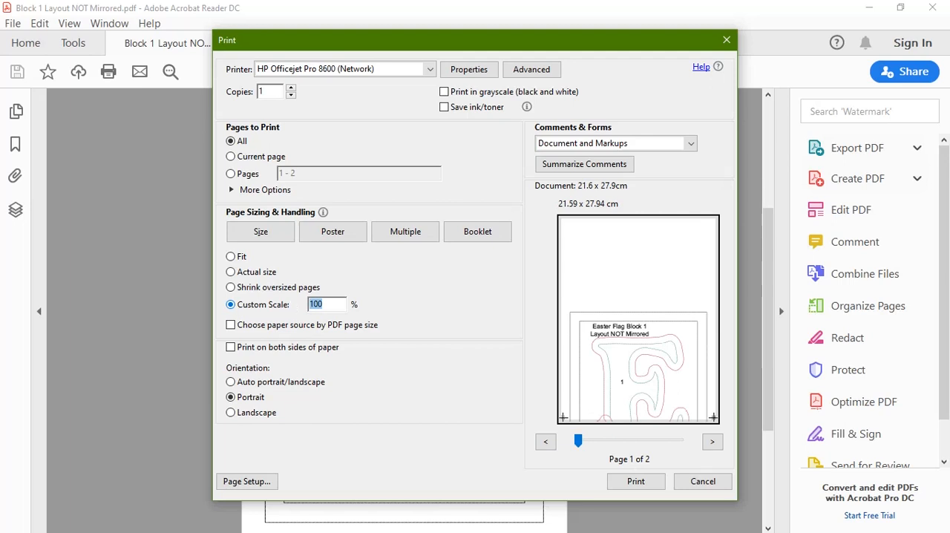
pyautogui.write('75')
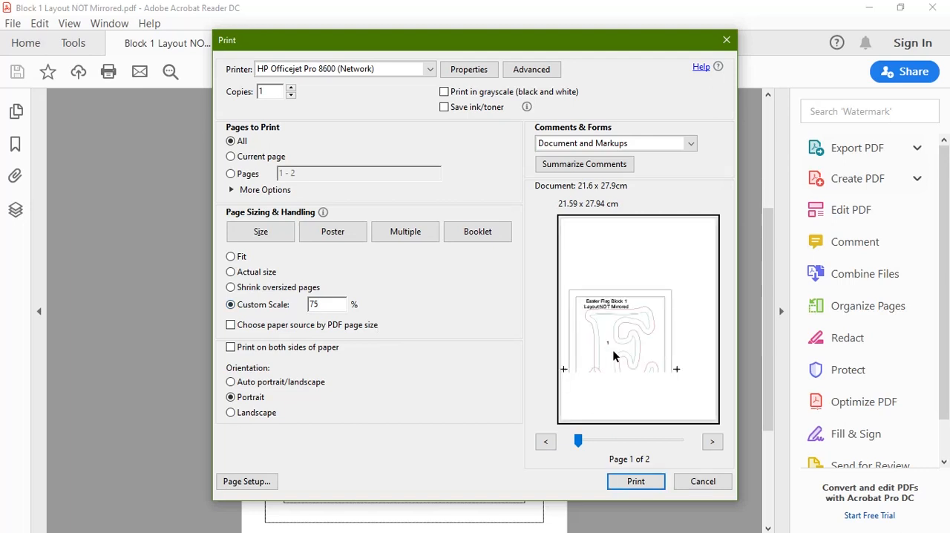
pyautogui.click(713, 443)
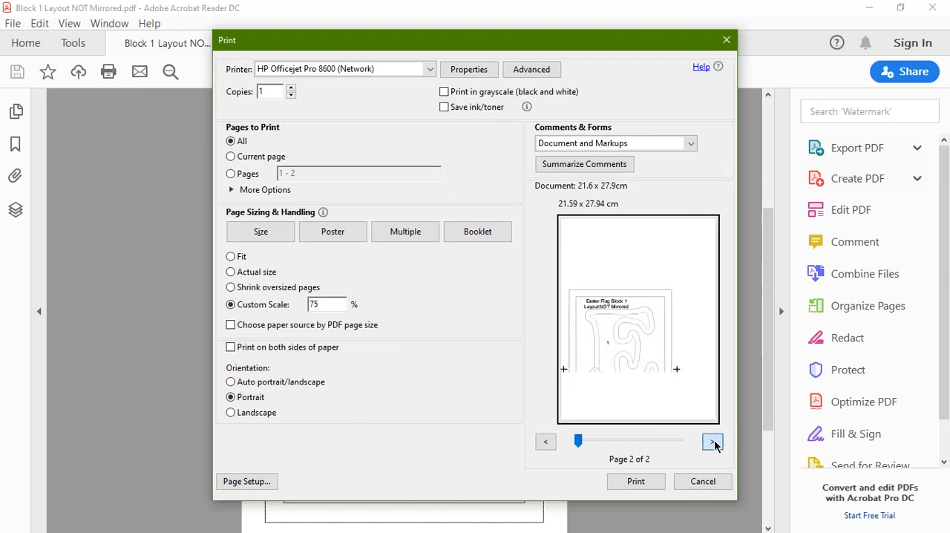
pyautogui.click(545, 443)
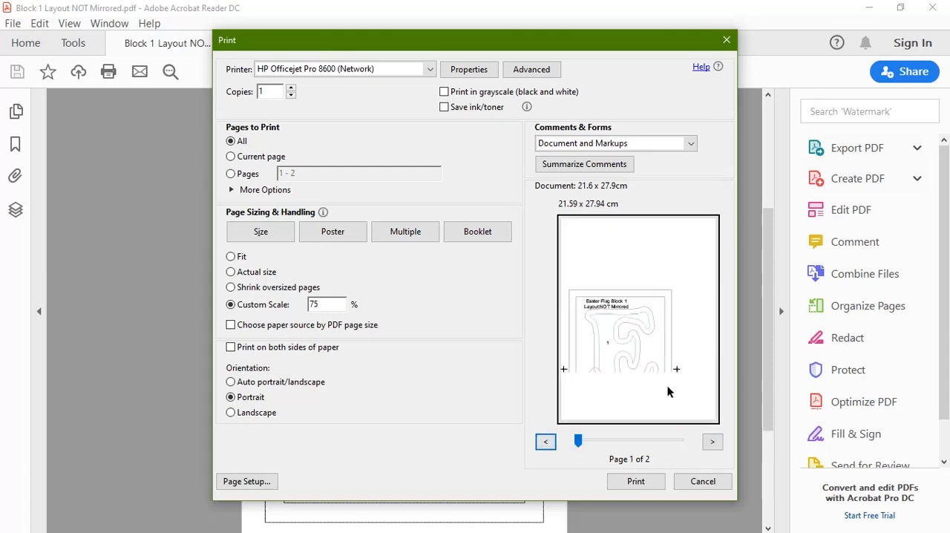
pyautogui.click(698, 482)
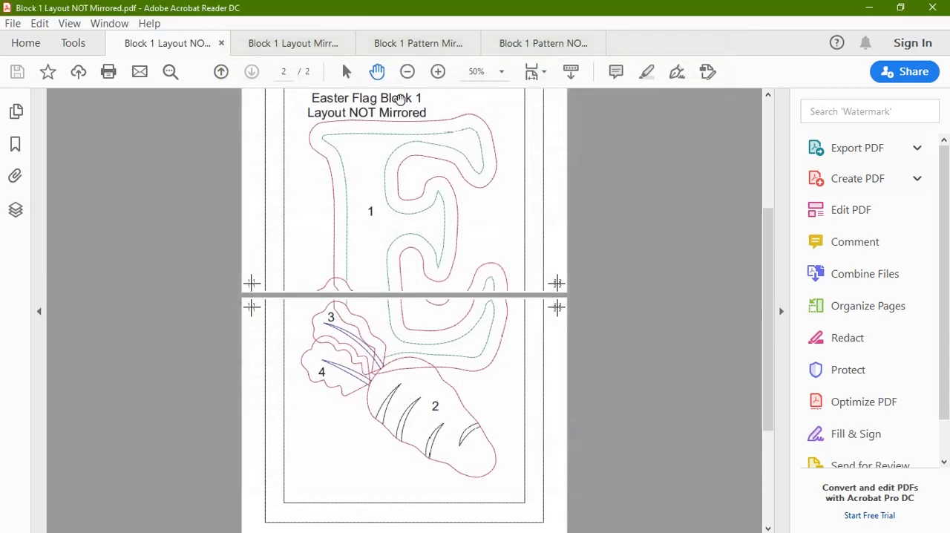
# Step: Open the print settings for Block 1 Pattern Mirrored.pdf and set its page sizing to Actual size
pyautogui.click(397, 45)
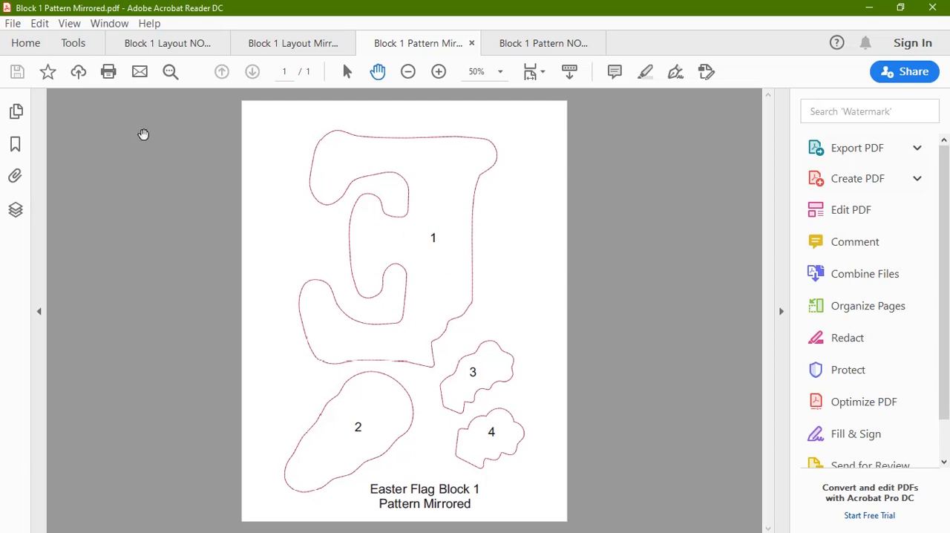
pyautogui.click(13, 23)
pyautogui.click(107, 336)
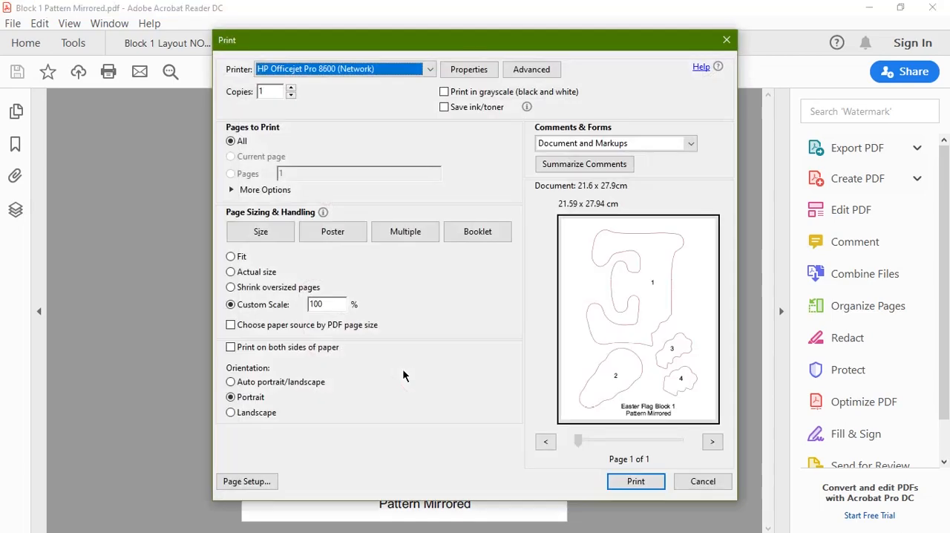
pyautogui.click(259, 231)
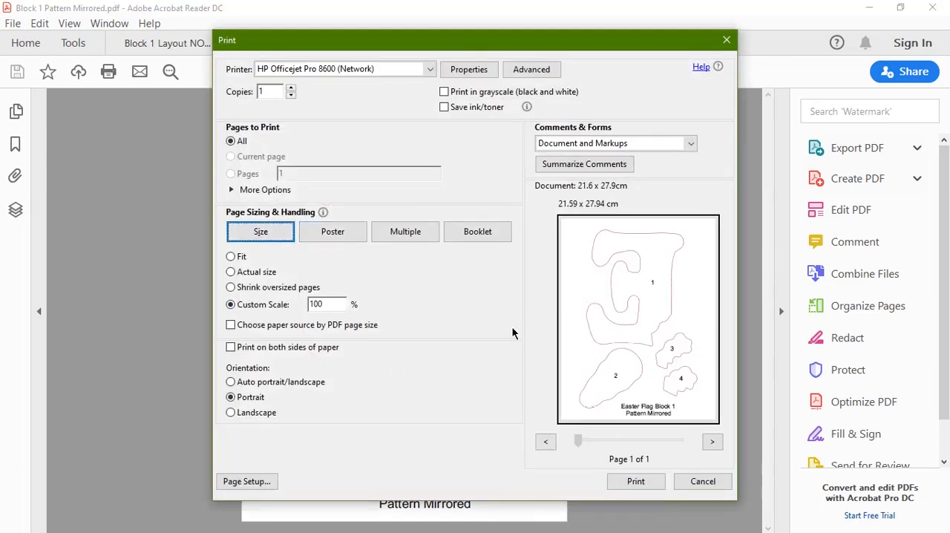
pyautogui.click(231, 273)
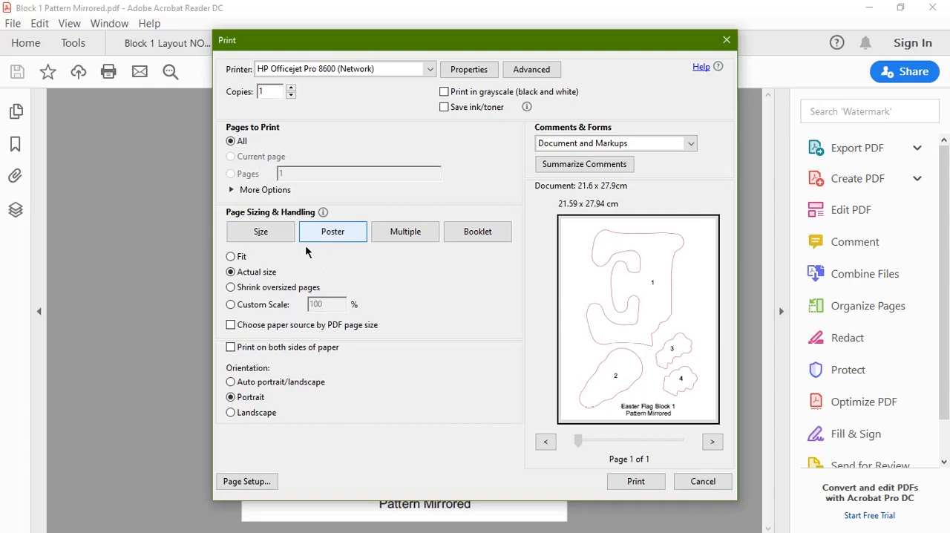
# Step: Try custom print scales of 50% and 75% for the mirrored pattern in the preview
pyautogui.click(230, 305)
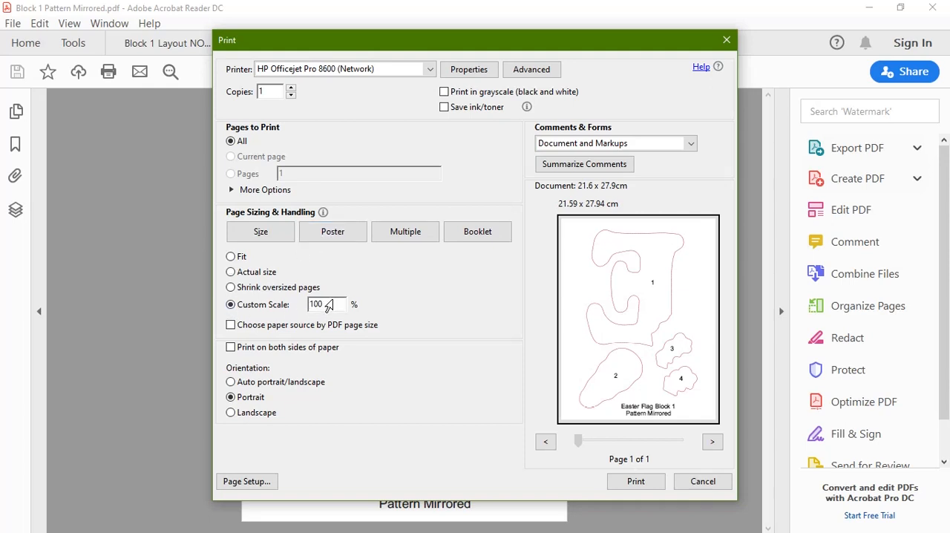
pyautogui.doubleClick(335, 304)
pyautogui.write('50')
pyautogui.click(629, 342)
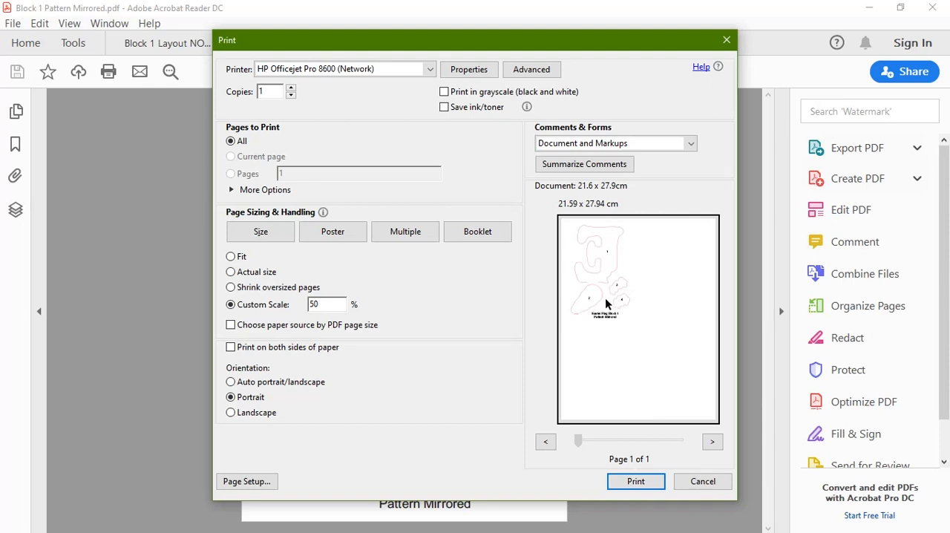
pyautogui.click(261, 308)
pyautogui.write('75')
# Step: Return the custom scale to 100% and switch the page sizing back to Actual size
pyautogui.doubleClick(327, 311)
pyautogui.write('1')
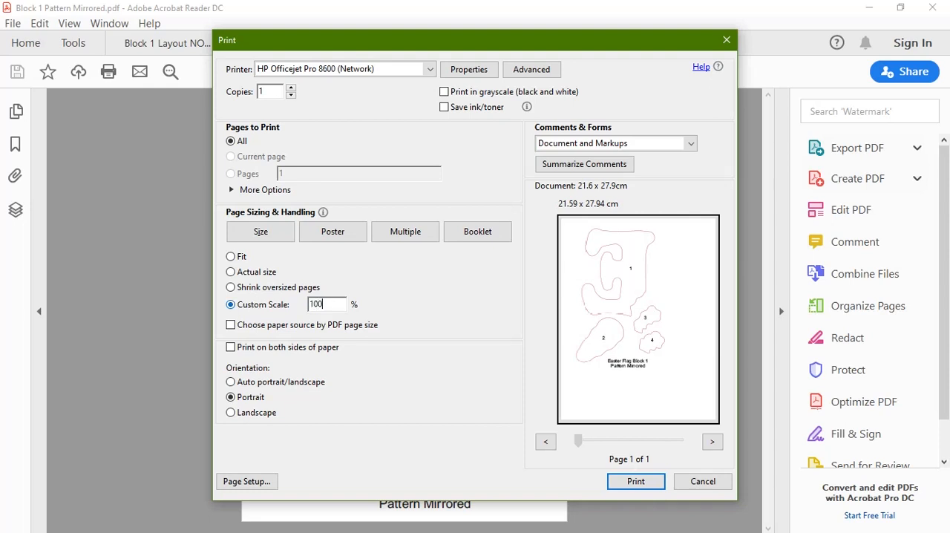
pyautogui.write('00')
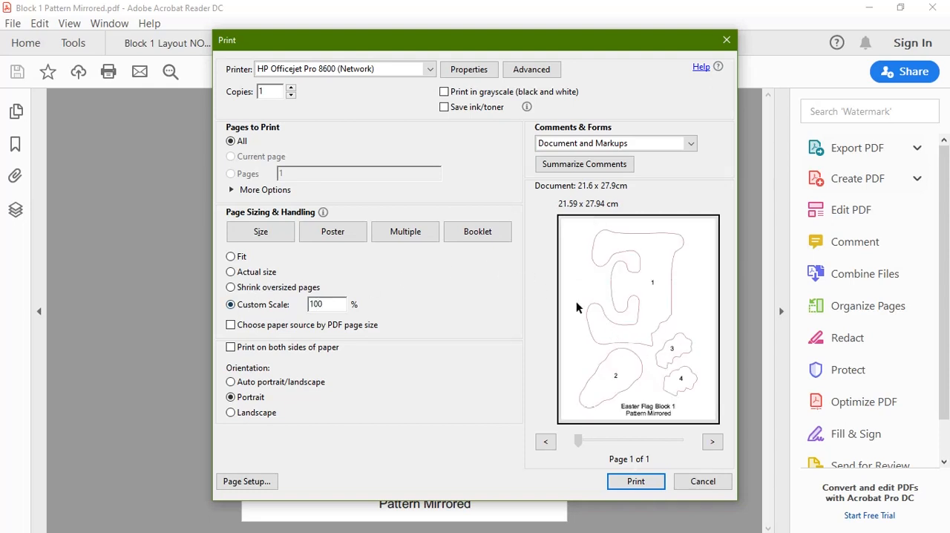
pyautogui.click(231, 272)
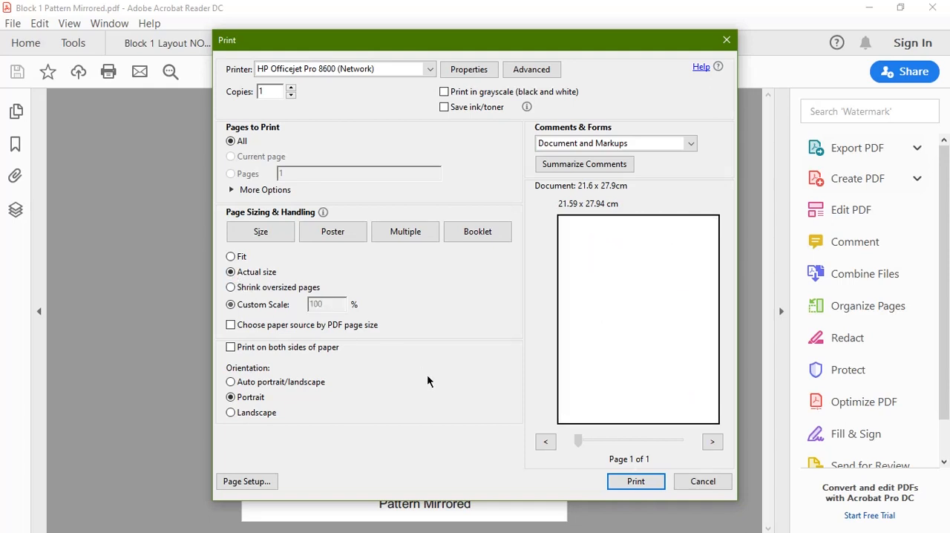
# Step: Try a custom print scale of 200% for the mirrored pattern and check the preview for additional pages
pyautogui.click(231, 305)
pyautogui.moveTo(337, 300); pyautogui.dragTo(269, 301)
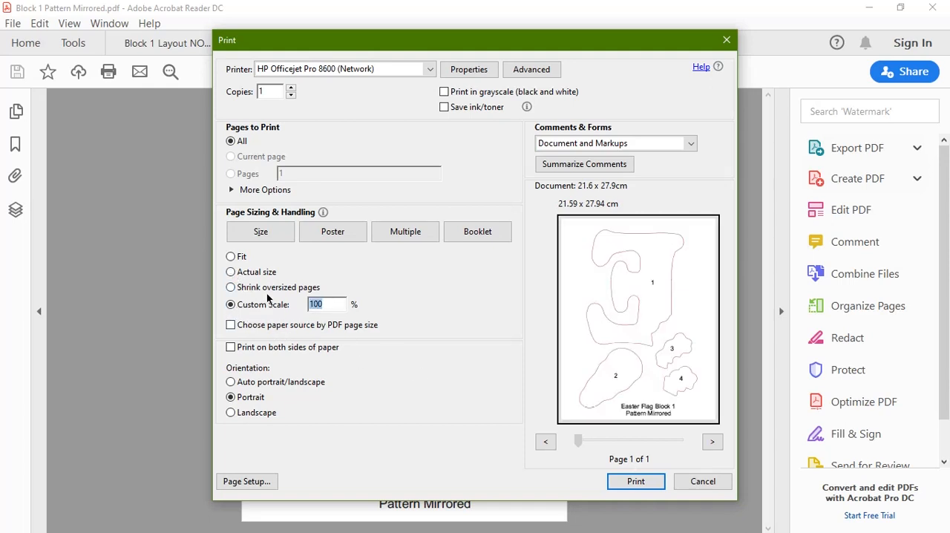
pyautogui.write('200')
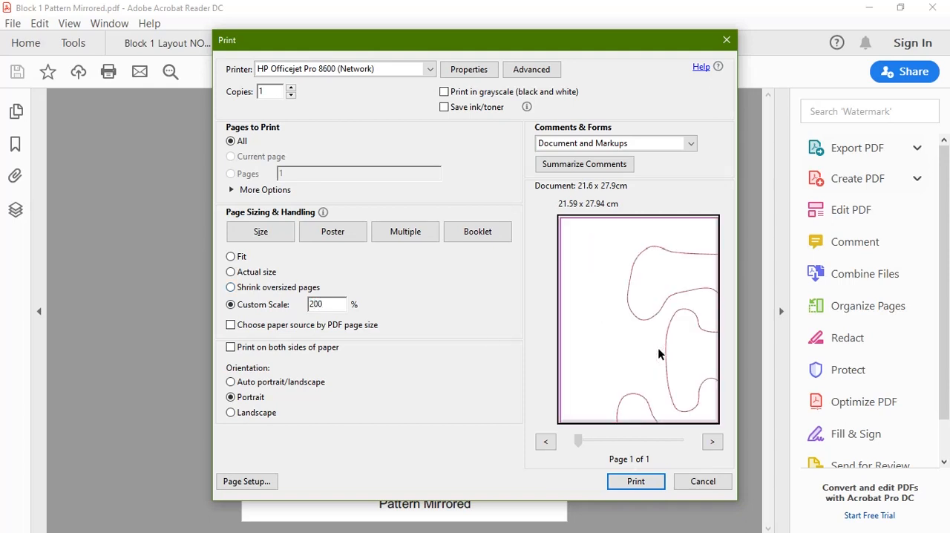
pyautogui.click(714, 443)
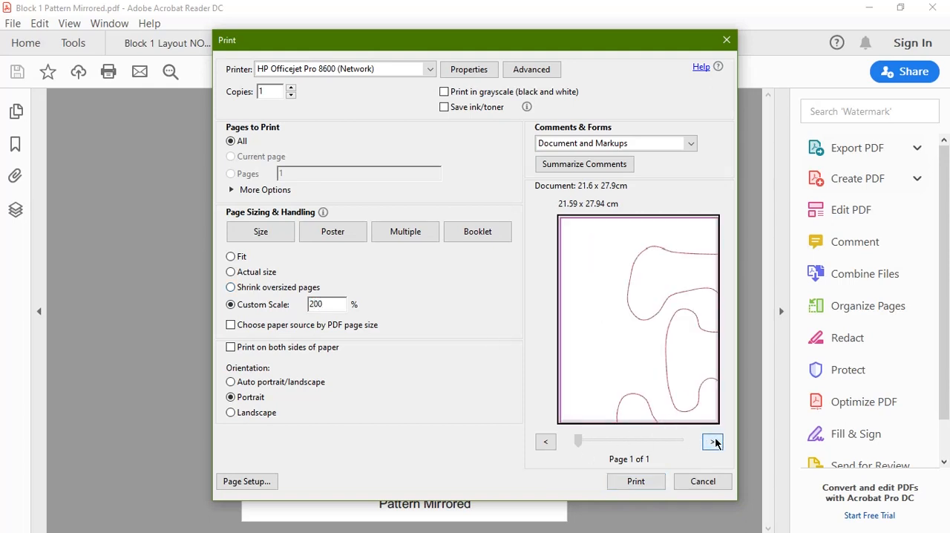
pyautogui.click(544, 444)
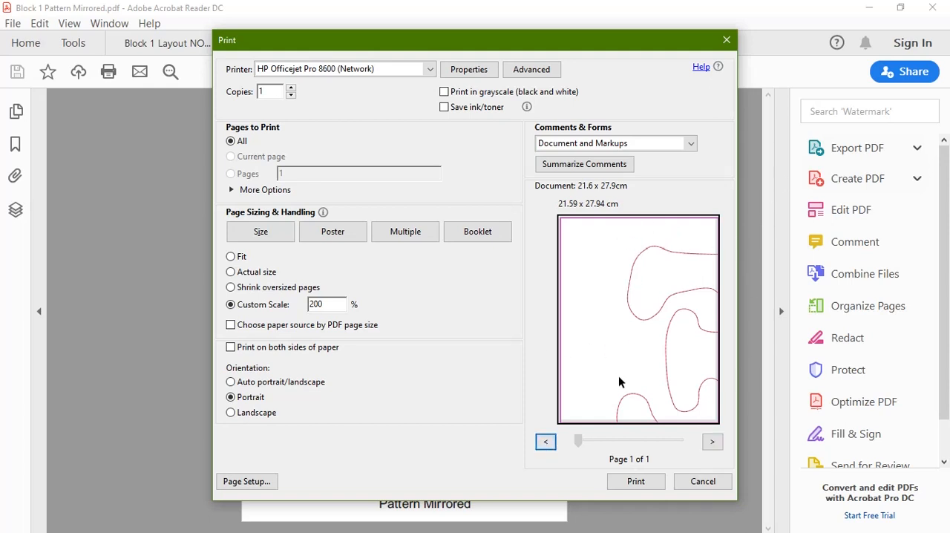
# Step: Preview the mirrored pattern as a poster with a 200% tile scale, and close the print settings without printing
pyautogui.click(333, 231)
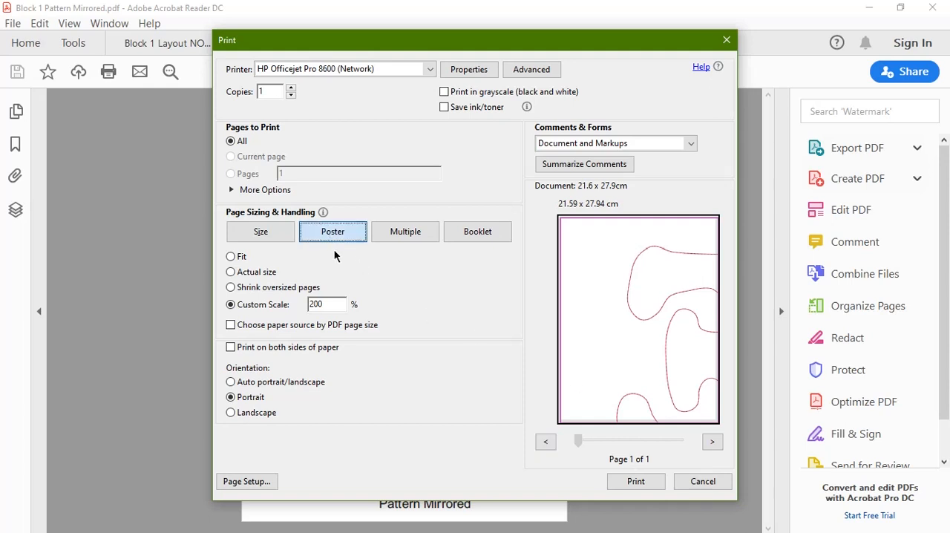
pyautogui.moveTo(285, 259); pyautogui.dragTo(232, 265)
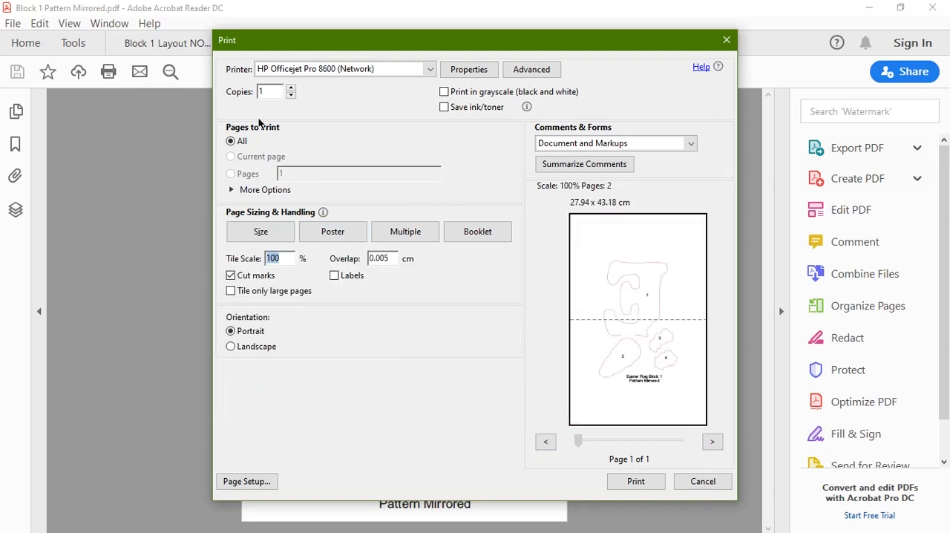
pyautogui.write('200')
pyautogui.click(663, 292)
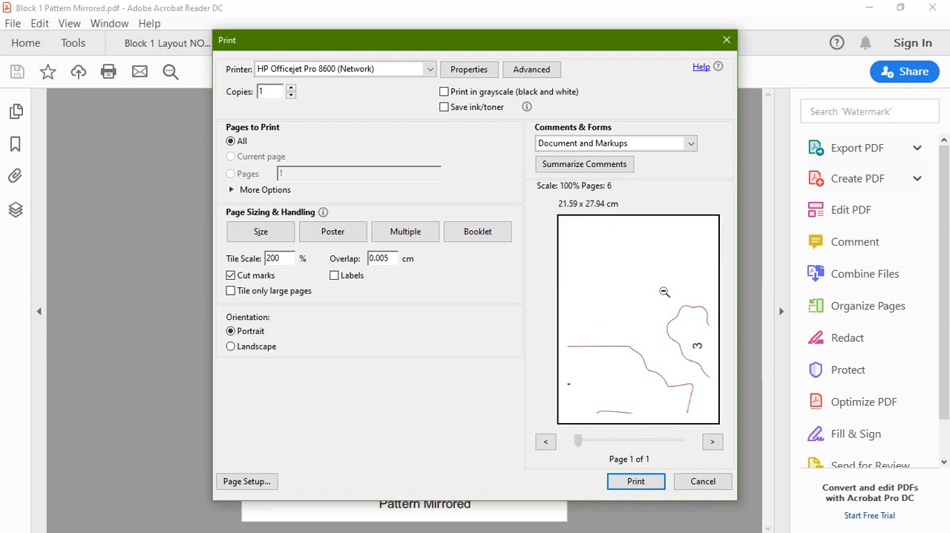
pyautogui.click(636, 349)
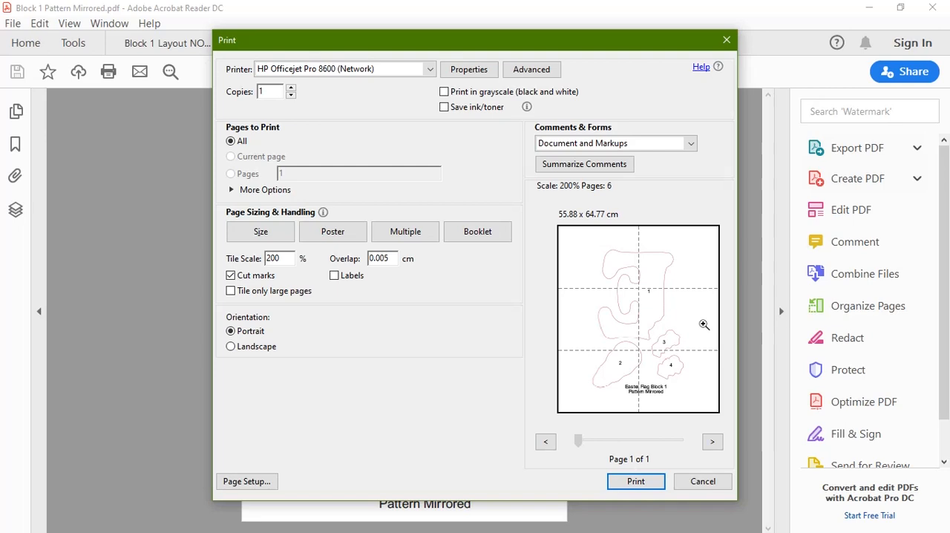
pyautogui.click(707, 482)
# Step: Open the print settings for Block 1 Layout NOT Mirrored.pdf and set it up as a poster with a 200% tile scale
pyautogui.click(176, 42)
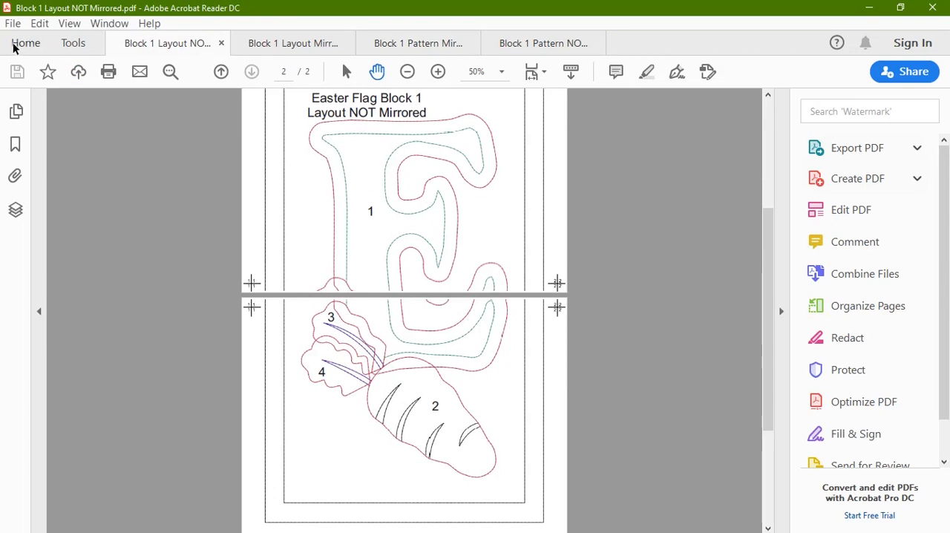
pyautogui.click(13, 23)
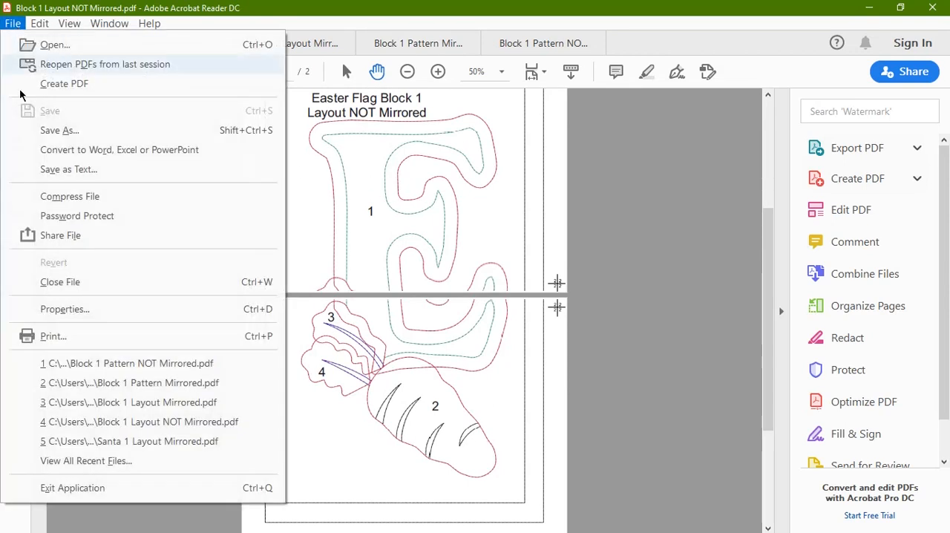
pyautogui.click(83, 337)
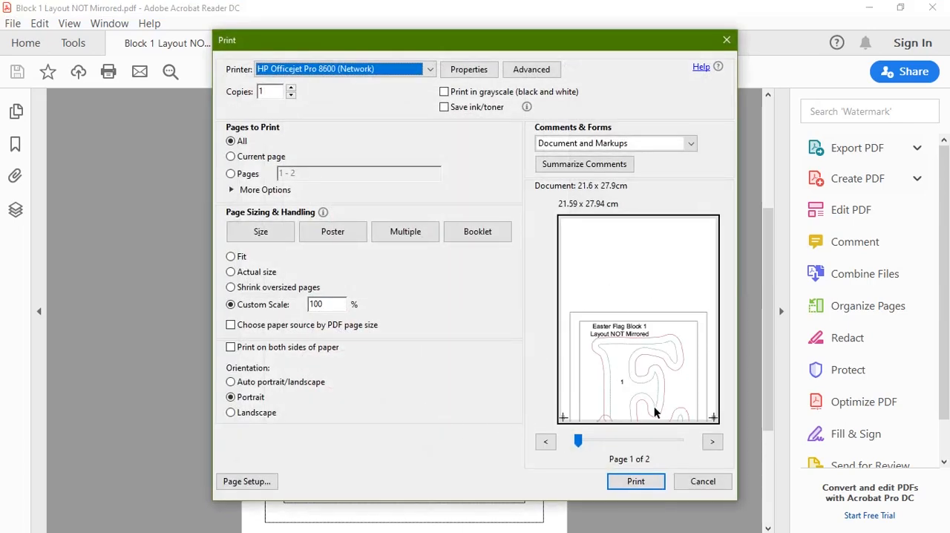
pyautogui.click(330, 233)
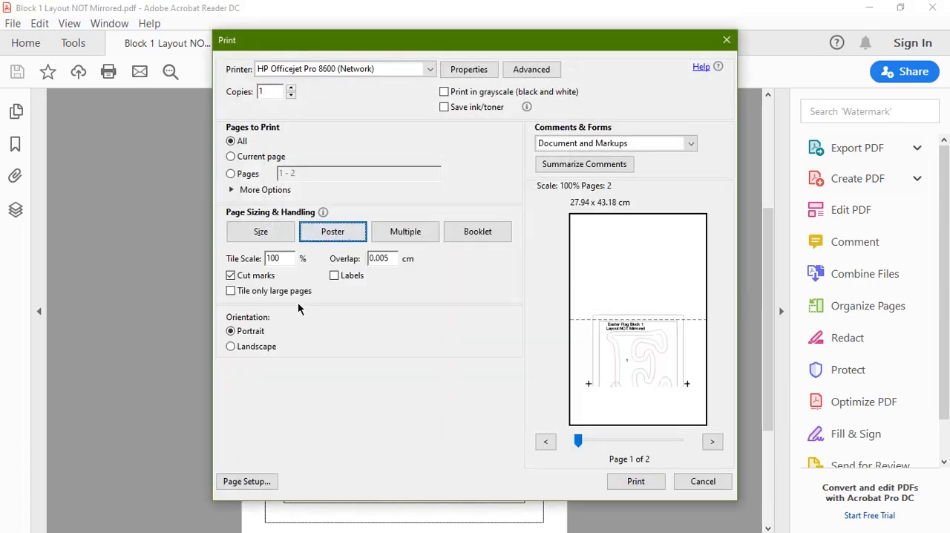
pyautogui.doubleClick(289, 259)
pyautogui.write('200')
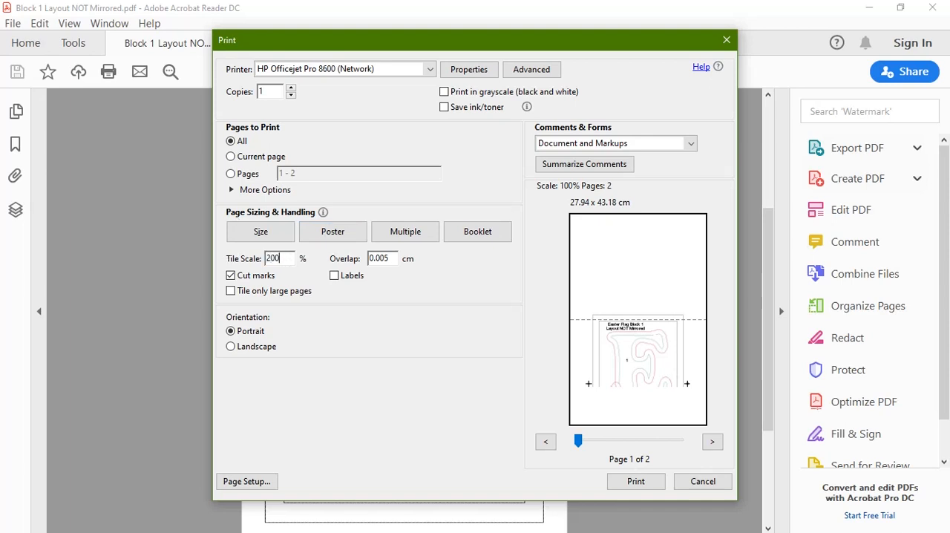
pyautogui.click(621, 303)
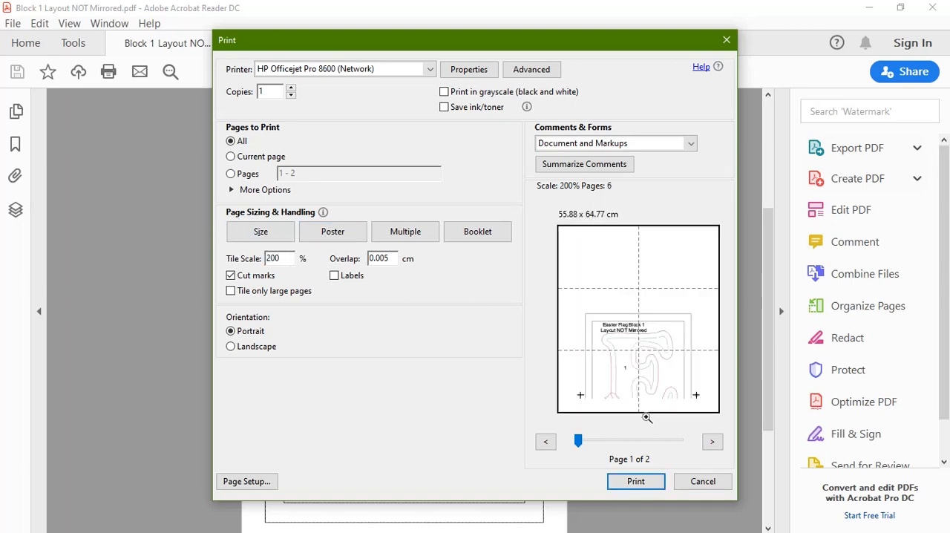
# Step: Examine both pages of the layout's poster preview and inspect individual tiles on the second page
pyautogui.click(712, 444)
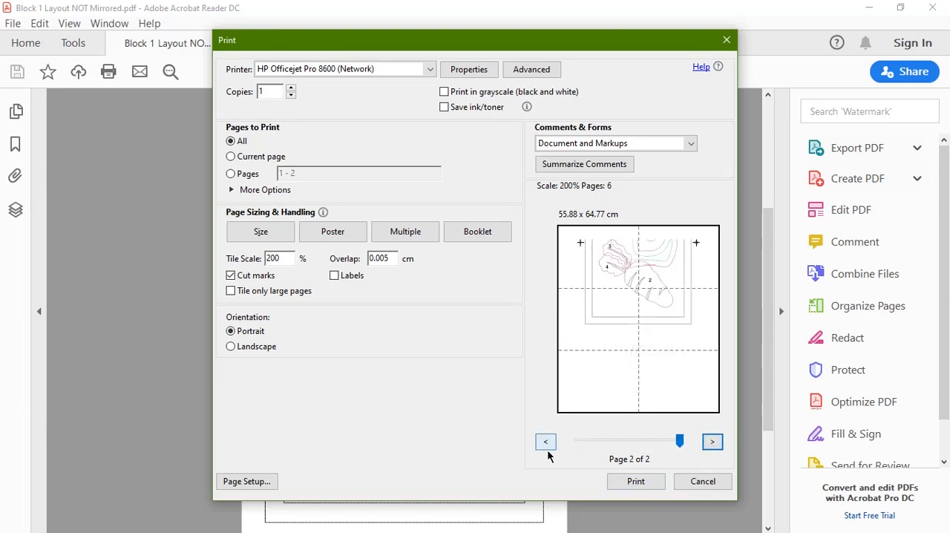
pyautogui.click(545, 443)
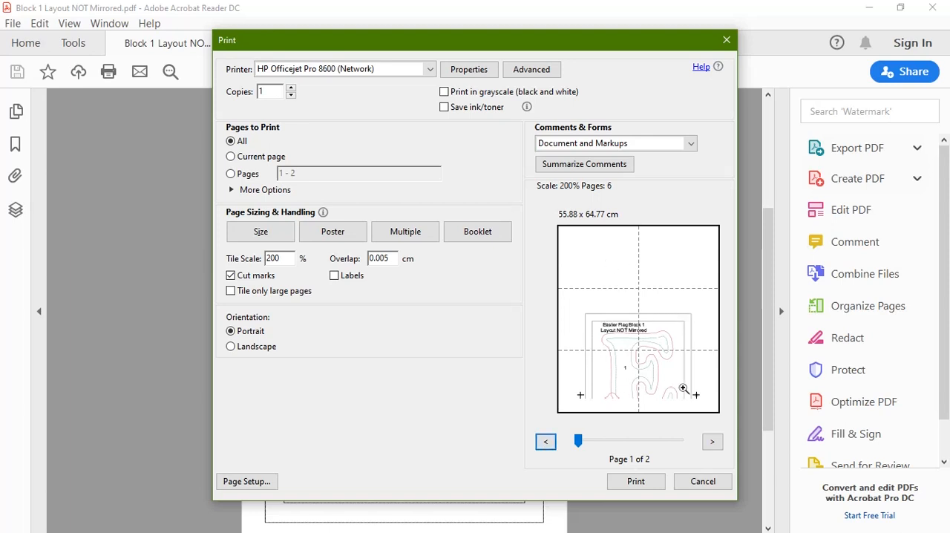
pyautogui.click(712, 442)
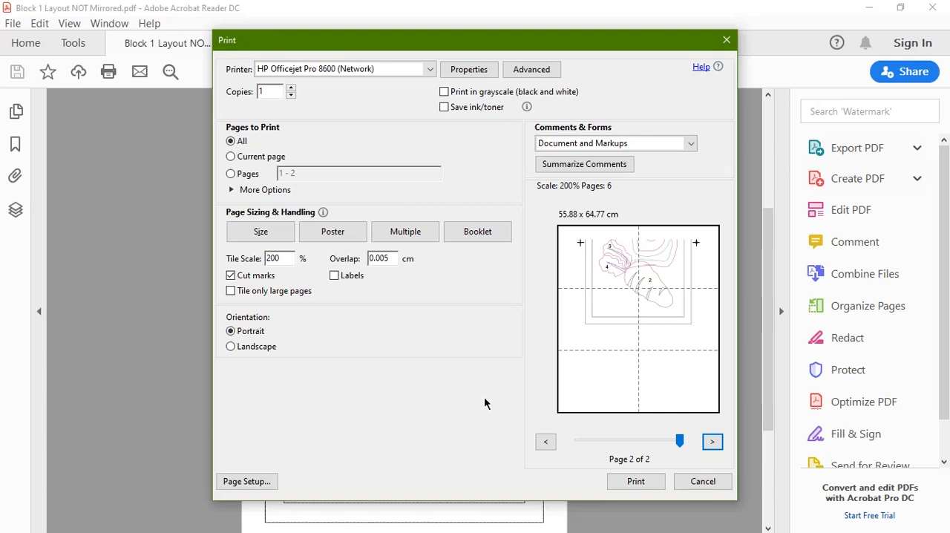
pyautogui.click(632, 335)
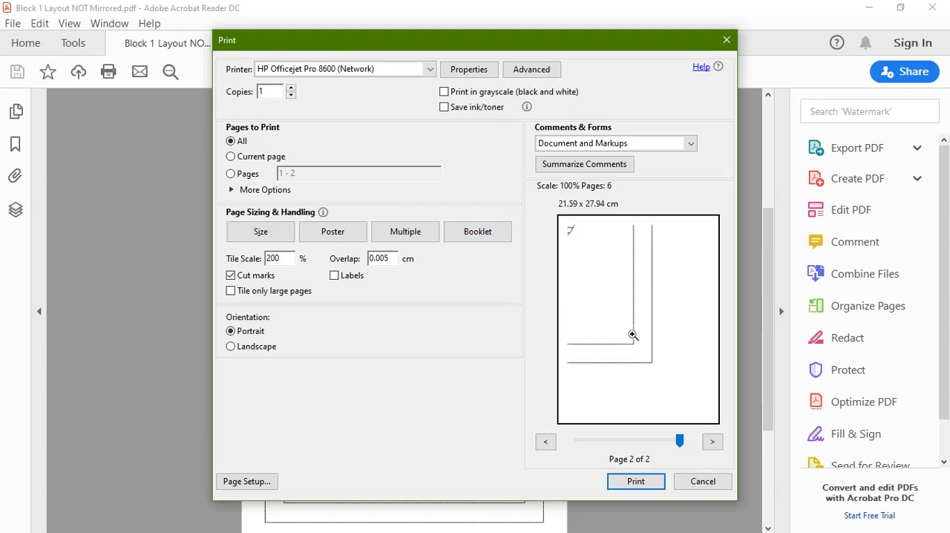
pyautogui.click(632, 335)
pyautogui.click(594, 260)
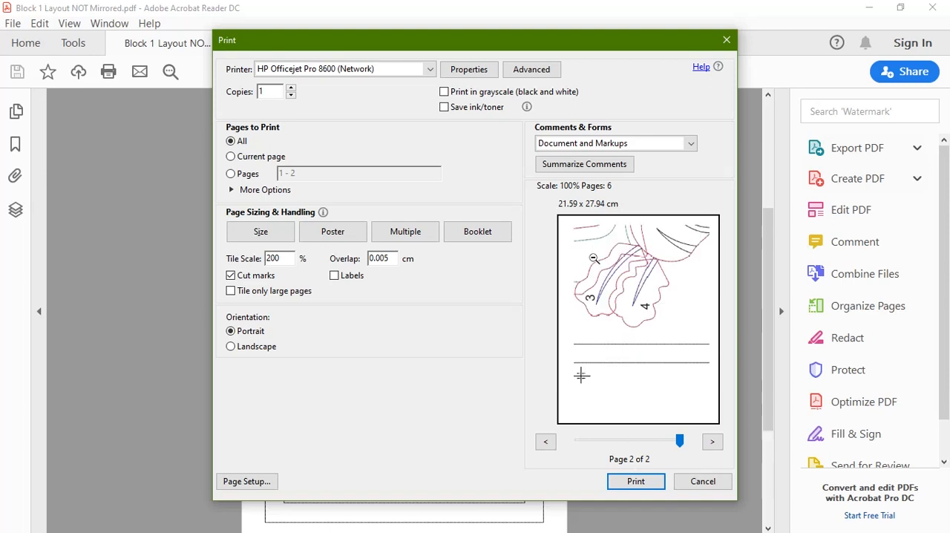
pyautogui.click(594, 258)
pyautogui.click(670, 264)
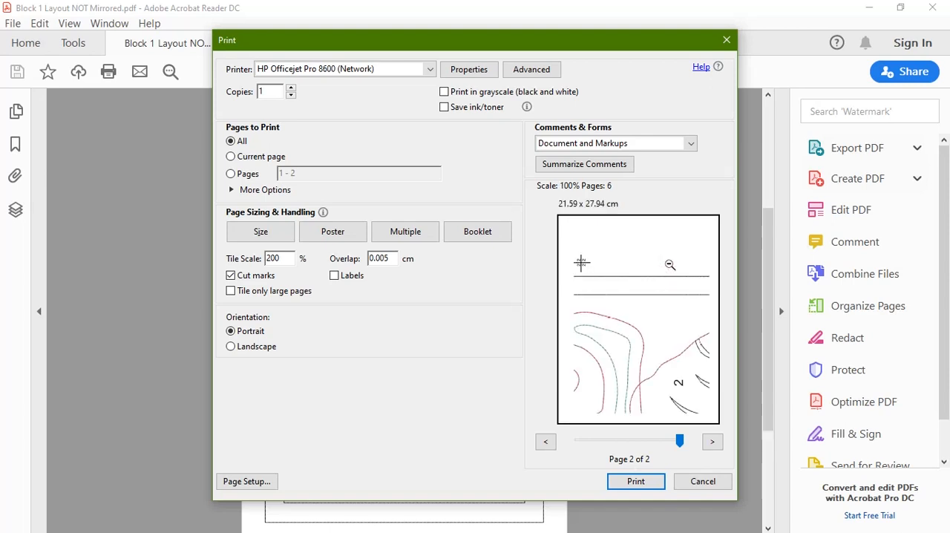
pyautogui.click(670, 264)
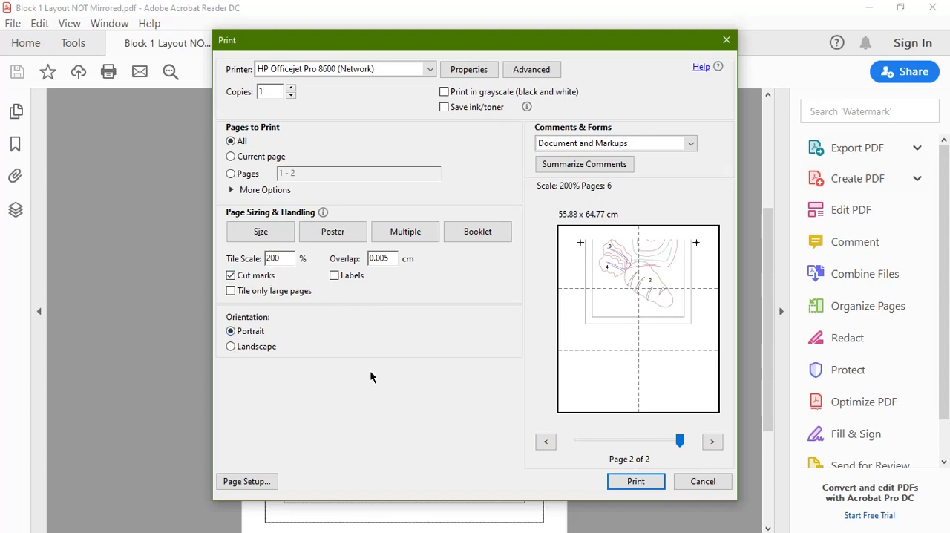
# Step: Switch the layout from poster printing to Actual size and check both pages in the preview
pyautogui.click(256, 236)
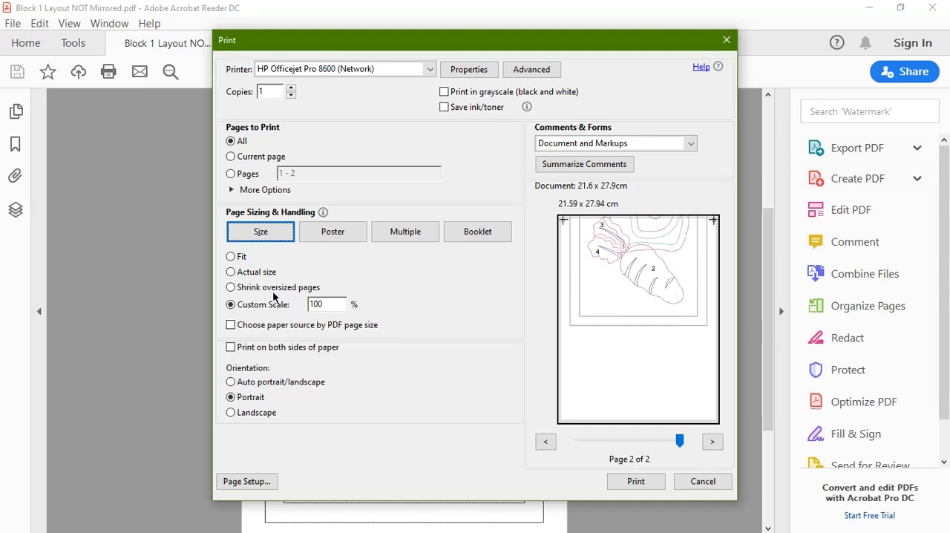
pyautogui.click(235, 272)
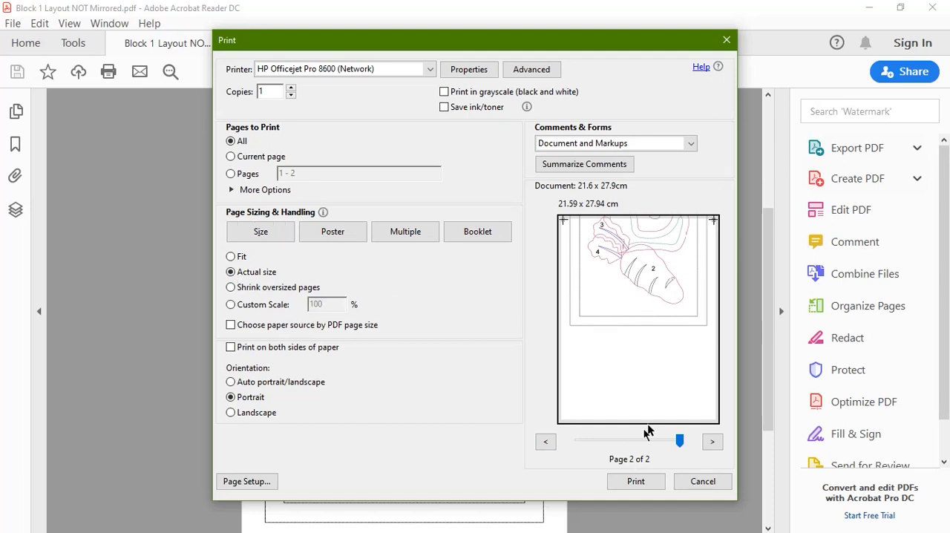
pyautogui.click(546, 442)
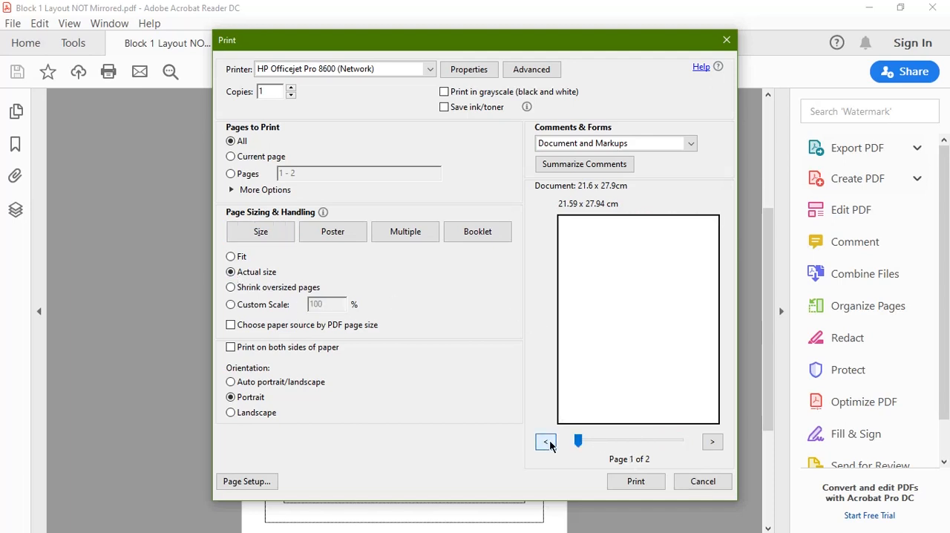
pyautogui.click(711, 442)
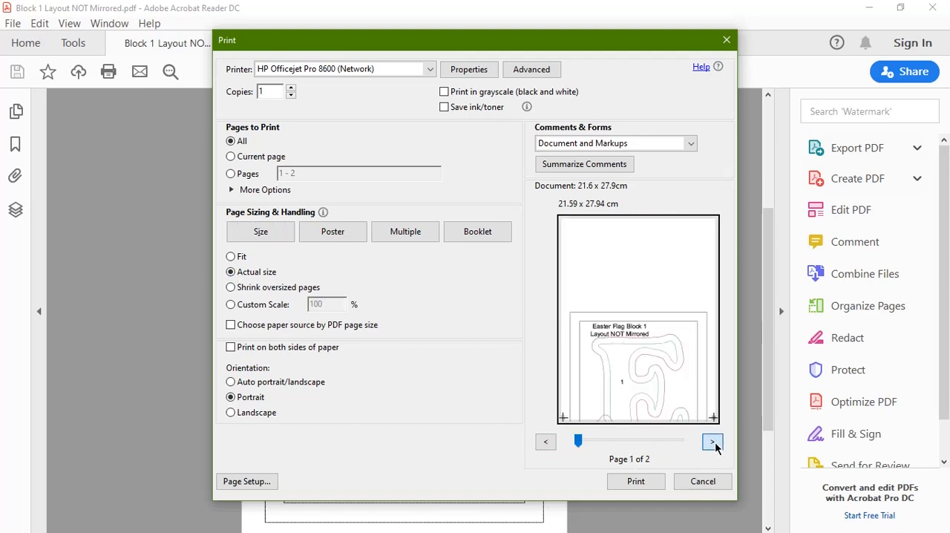
# Step: Recheck both pages of the layout's 200% poster preview against standard sizing, and close the print settings without printing
pyautogui.click(333, 233)
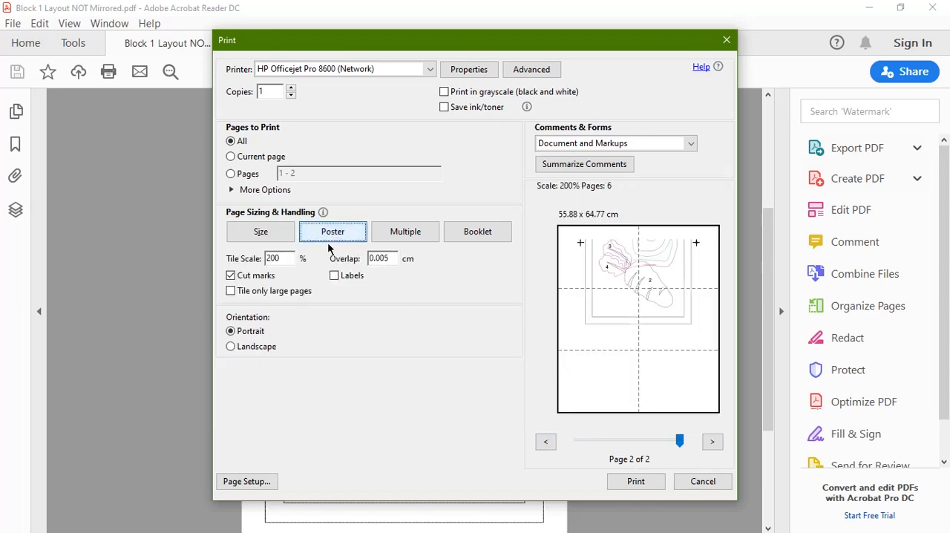
pyautogui.click(617, 334)
pyautogui.click(617, 333)
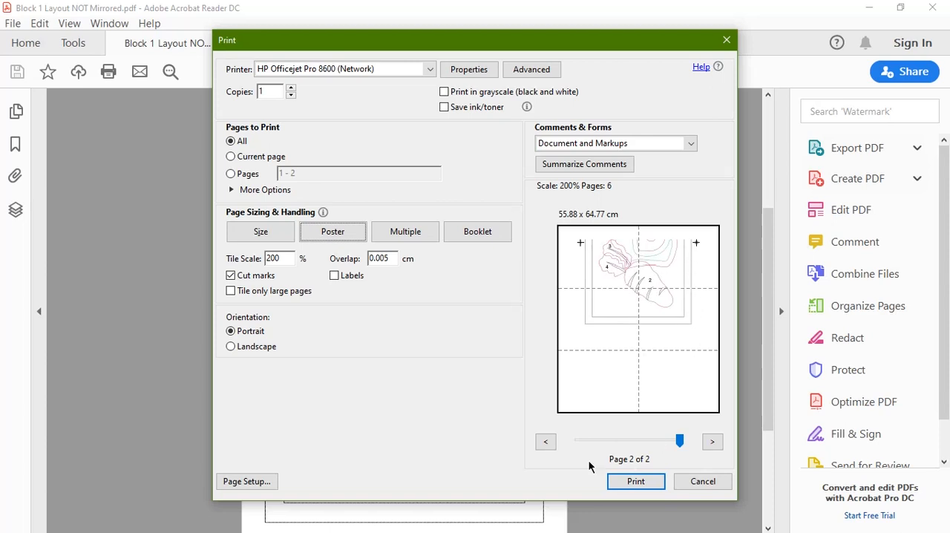
pyautogui.click(545, 443)
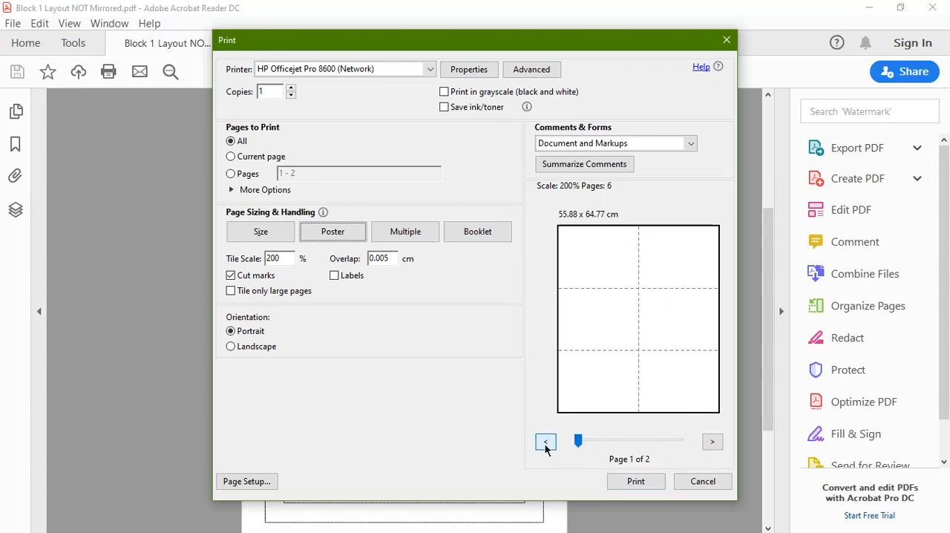
pyautogui.click(713, 444)
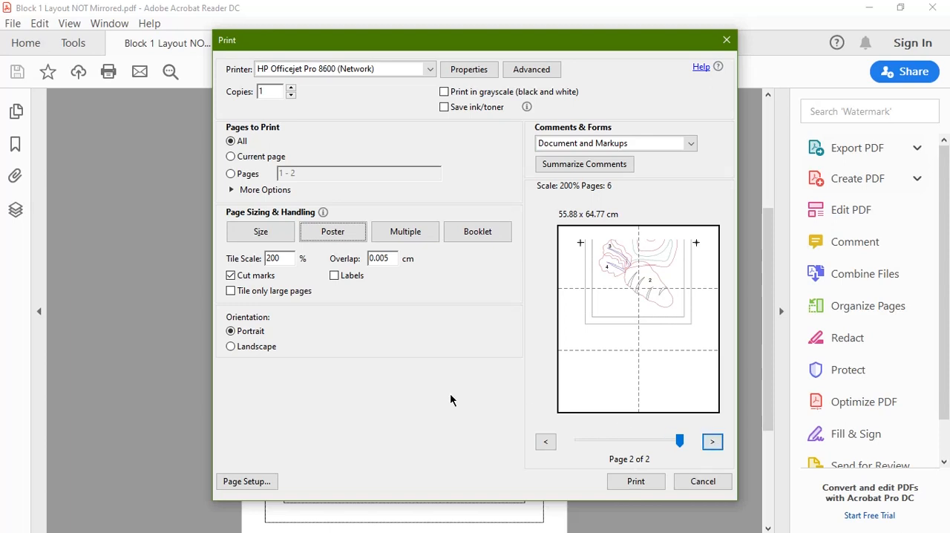
pyautogui.click(263, 233)
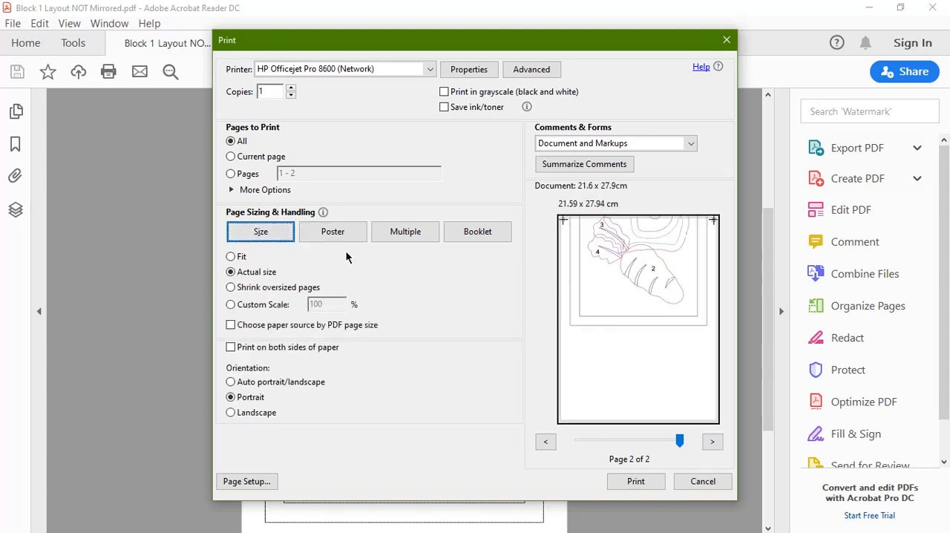
pyautogui.click(703, 482)
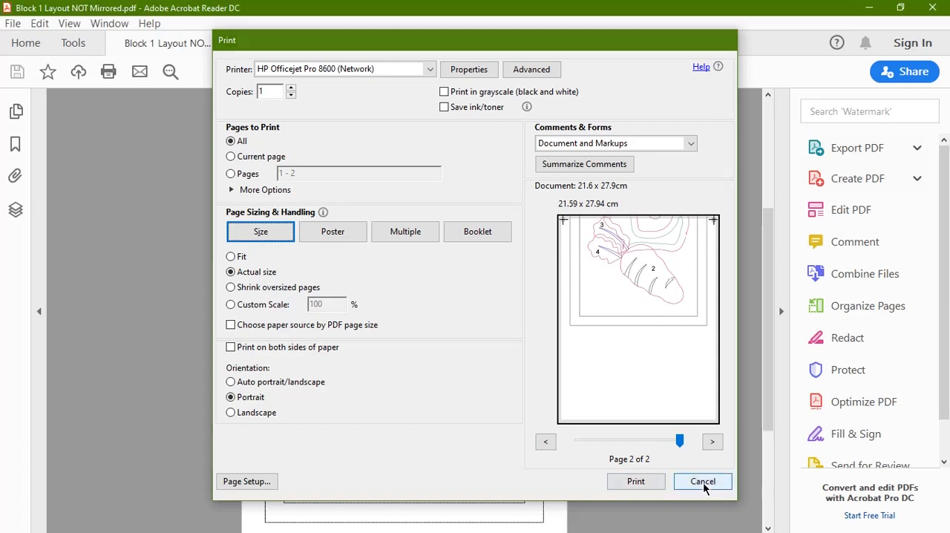
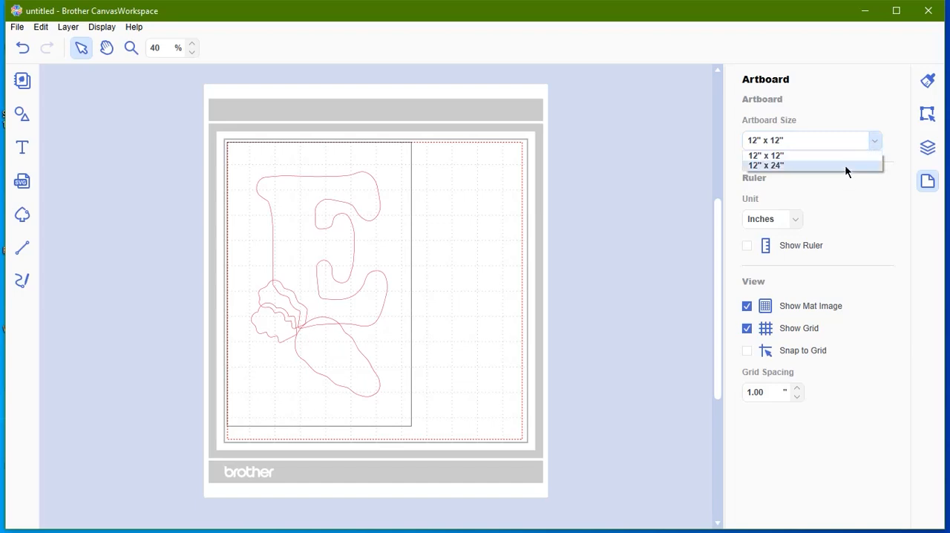
# Step: Set the artboard size to 12" x 24" and show the list of layers
pyautogui.click(844, 165)
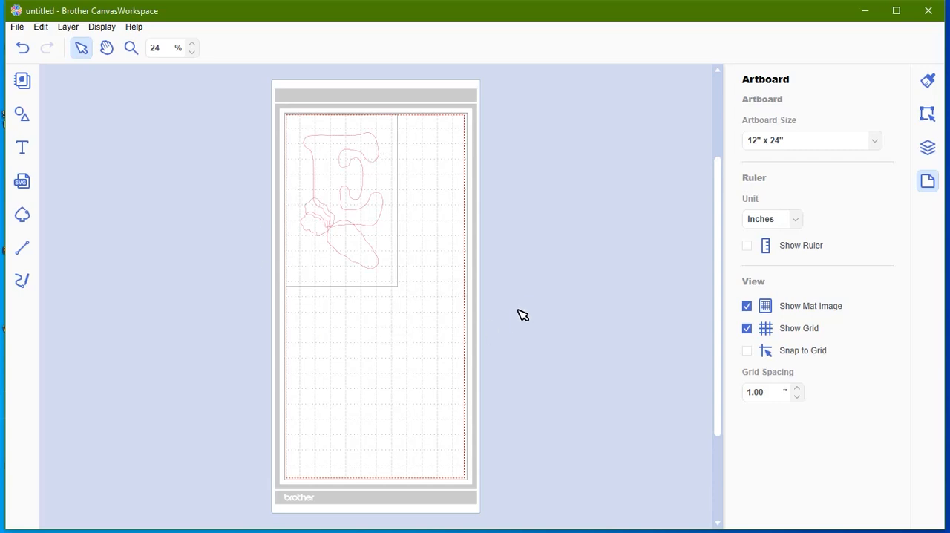
pyautogui.click(928, 113)
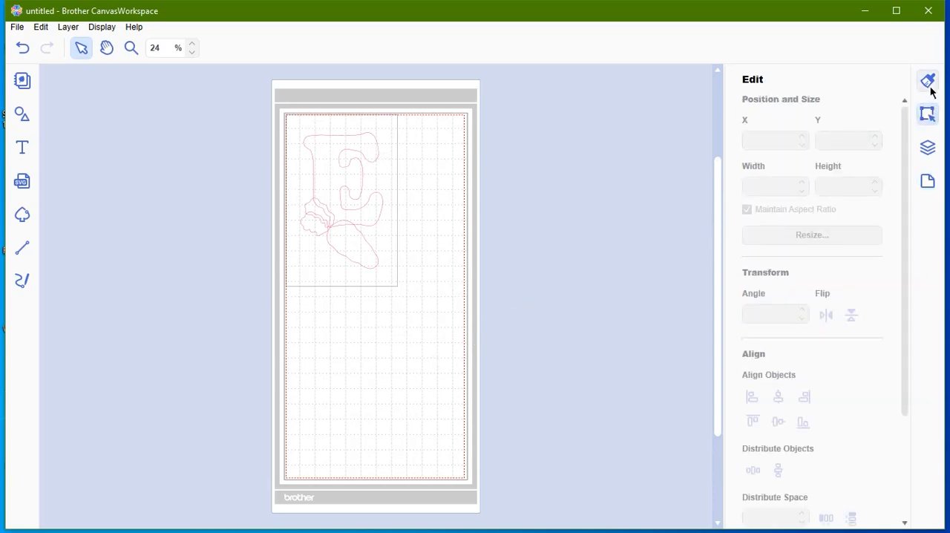
pyautogui.click(929, 83)
pyautogui.click(929, 149)
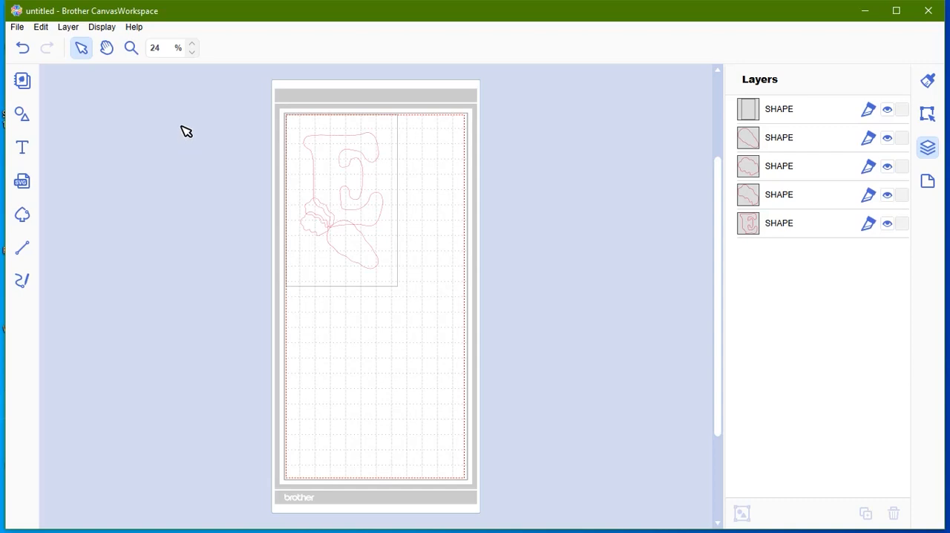
# Step: Resize all the layout shapes, including the outer rectangle, to 200% with the aspect ratio maintained
pyautogui.moveTo(205, 92); pyautogui.dragTo(540, 380)
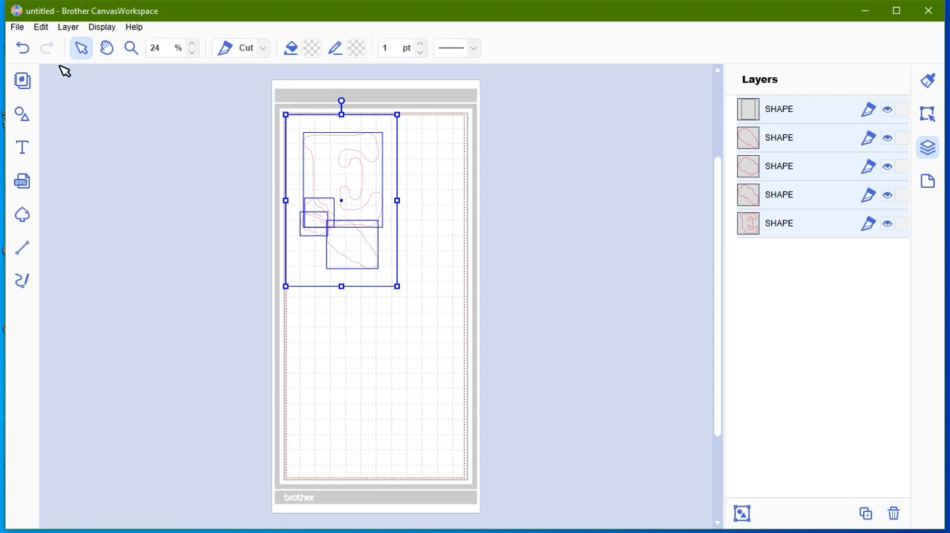
pyautogui.click(43, 28)
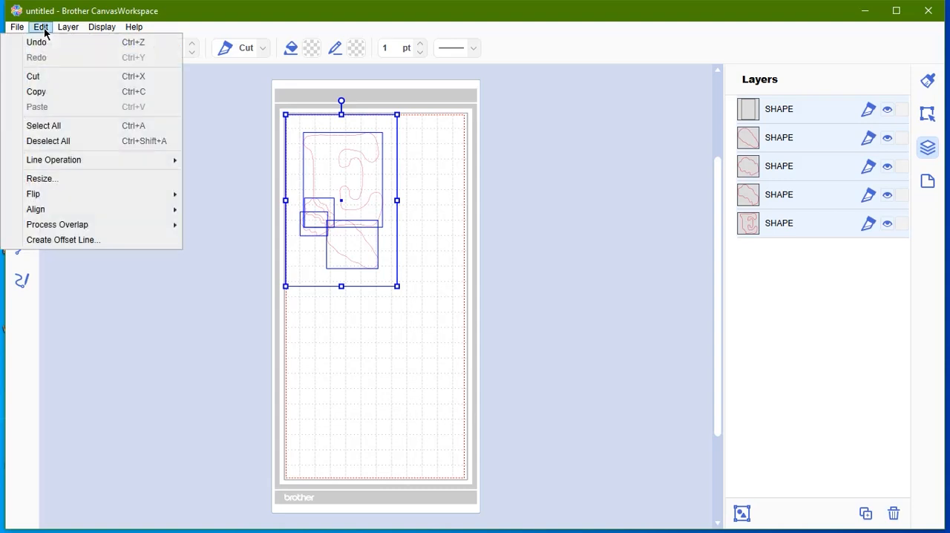
pyautogui.click(57, 180)
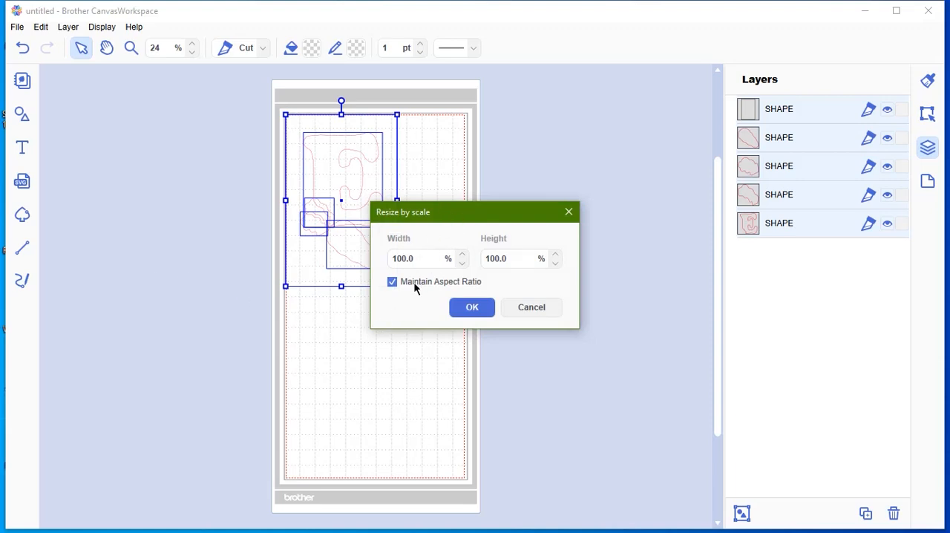
pyautogui.moveTo(424, 258); pyautogui.dragTo(363, 262)
pyautogui.write('200')
pyautogui.click(472, 308)
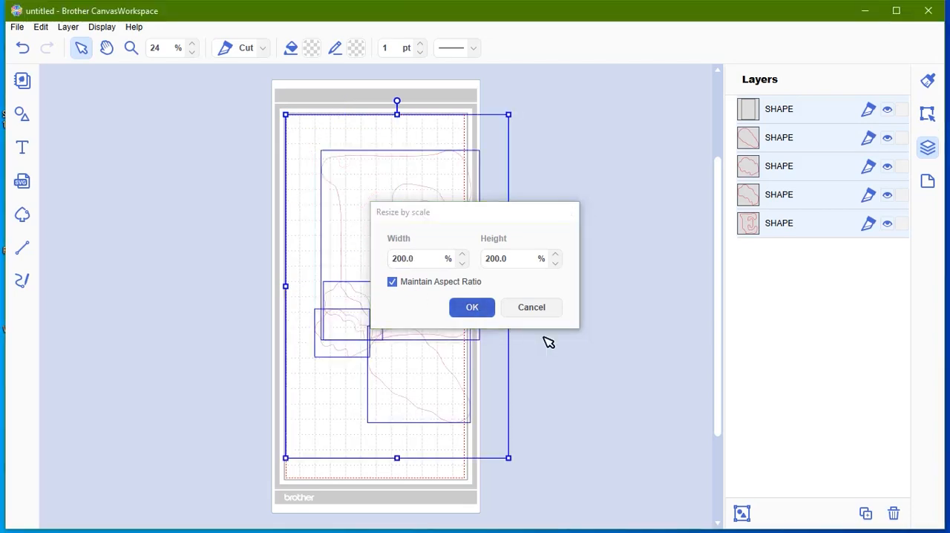
pyautogui.click(600, 356)
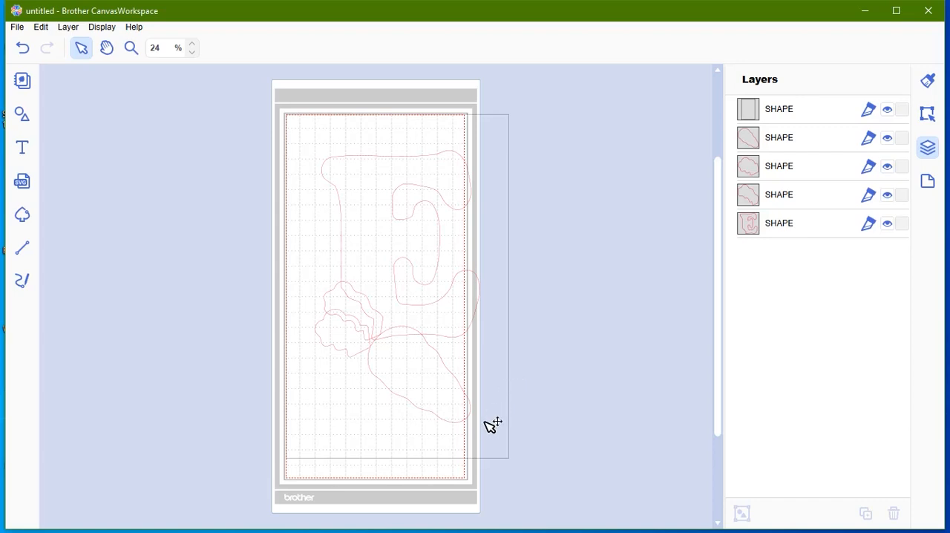
# Step: Delete the outer rectangle layer and move the remaining shapes together inside the mat's cutting area
pyautogui.click(791, 111)
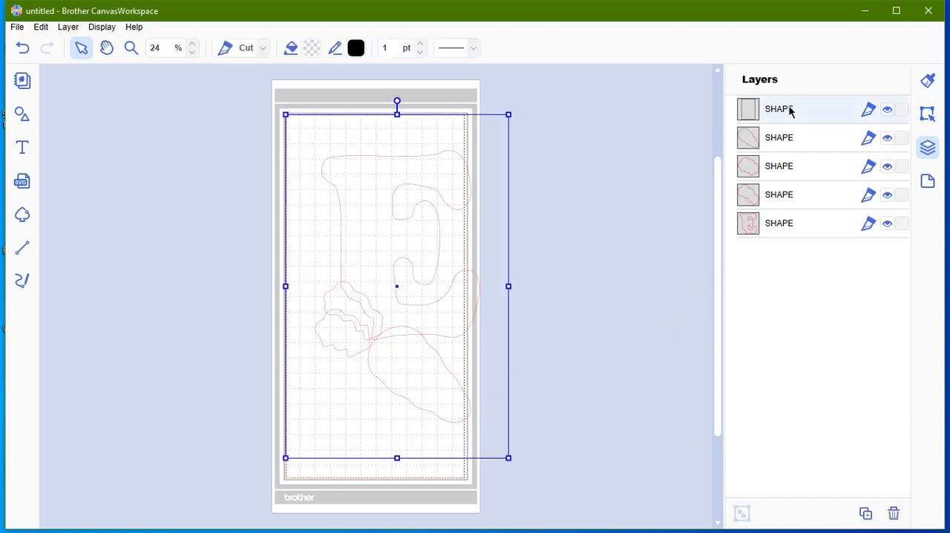
pyautogui.press('Delete')
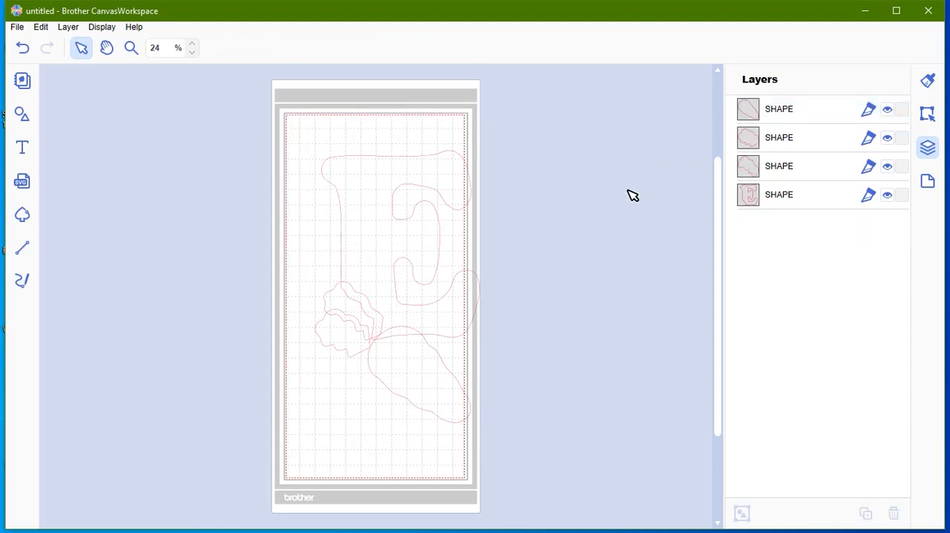
pyautogui.hotkey('ctrl', 'a')
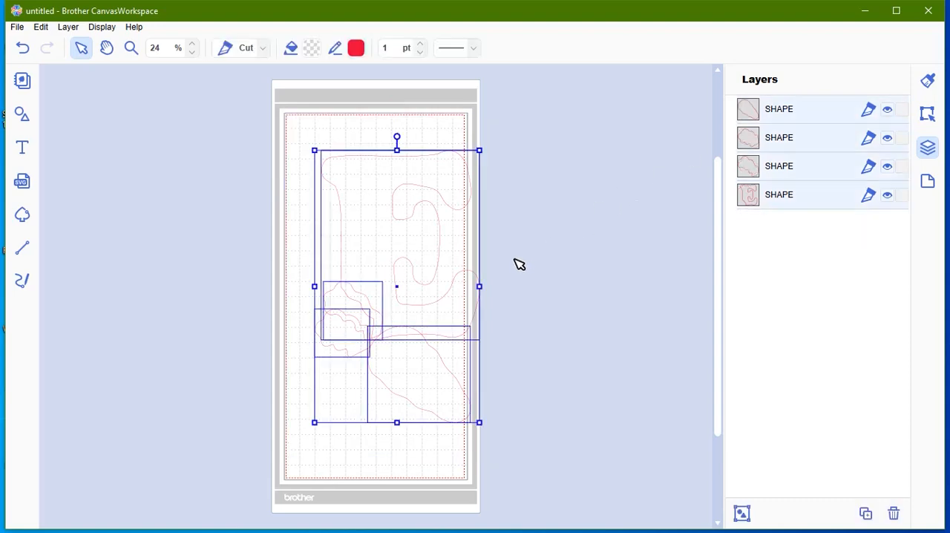
pyautogui.moveTo(408, 339); pyautogui.dragTo(388, 307)
pyautogui.click(624, 338)
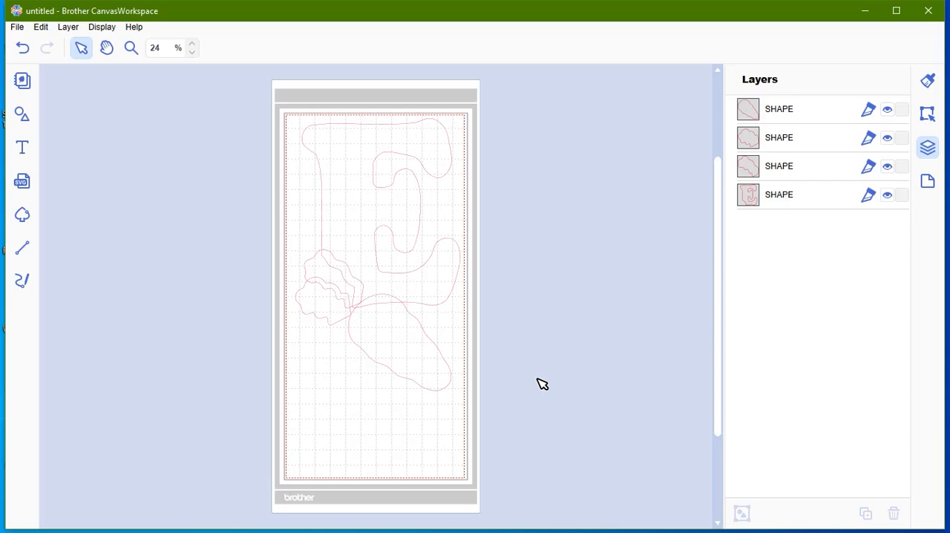
# Step: Start a new project without saving the changes and import Block 1 E Pattern Mirrored.SVG
pyautogui.click(16, 28)
pyautogui.click(36, 46)
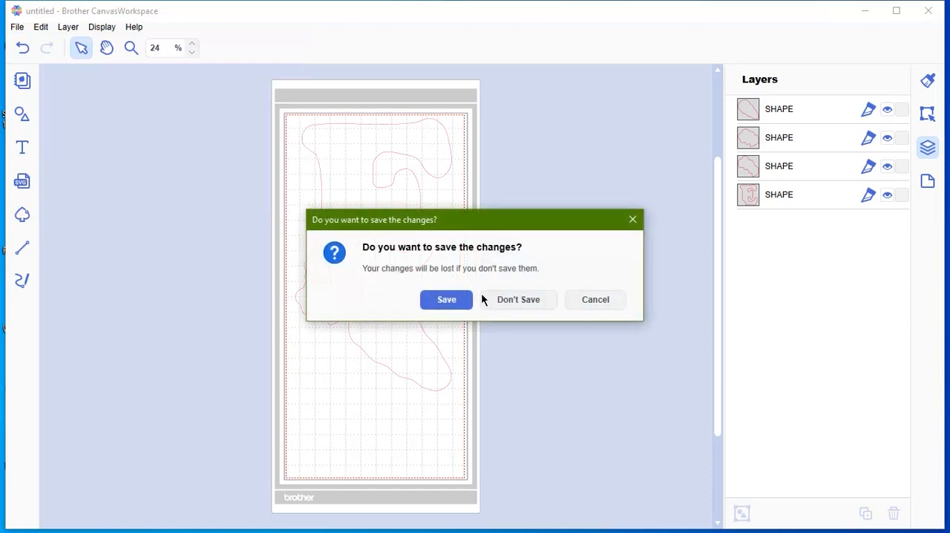
pyautogui.click(512, 298)
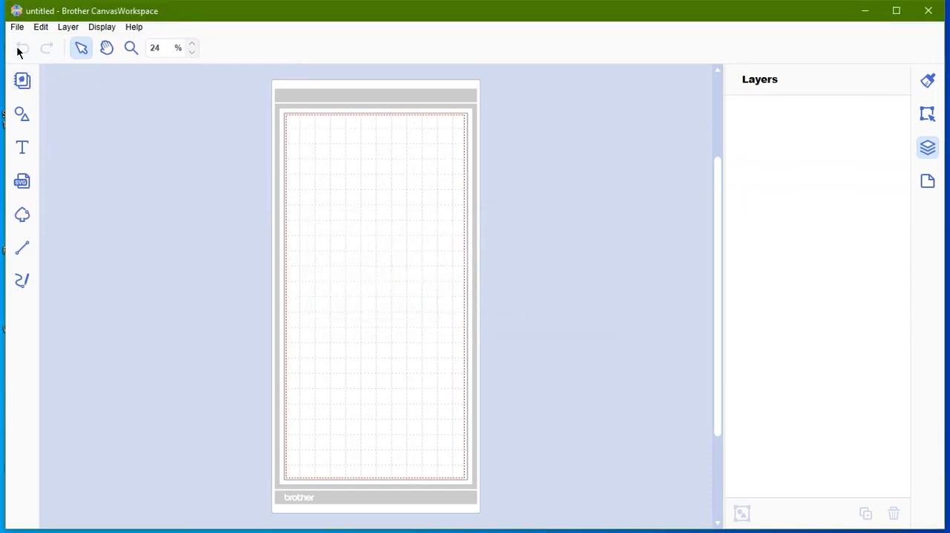
pyautogui.click(22, 177)
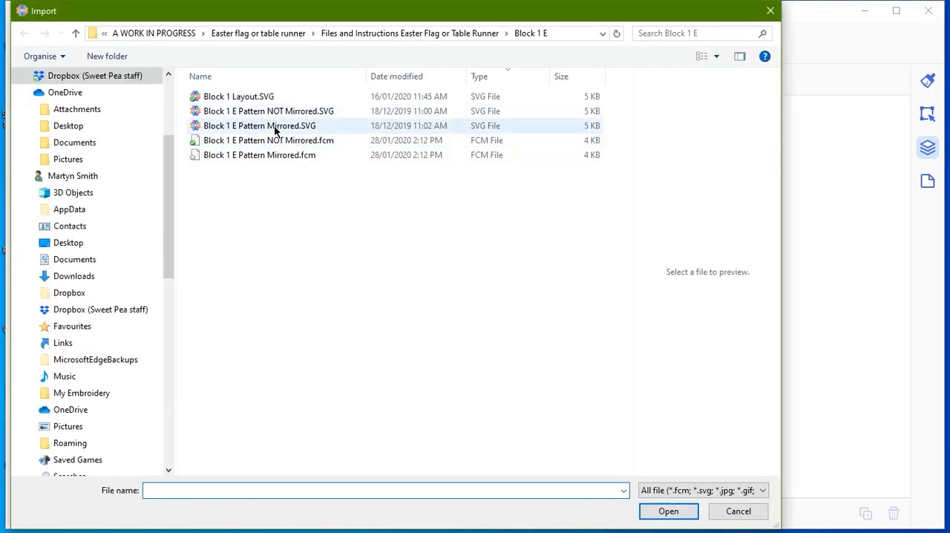
pyautogui.click(275, 128)
pyautogui.click(673, 518)
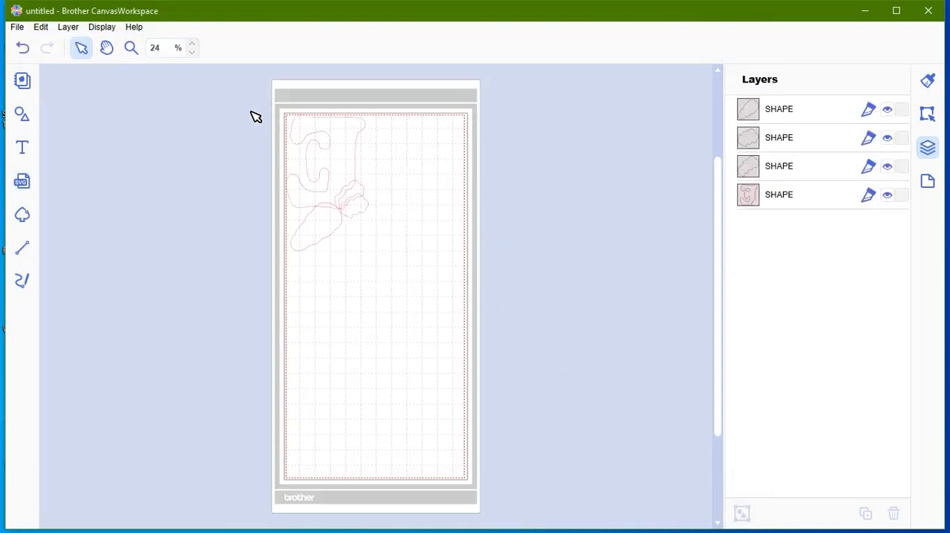
# Step: Resize all the mirrored E pattern shapes to 200% with the aspect ratio maintained
pyautogui.moveTo(250, 111); pyautogui.dragTo(421, 292)
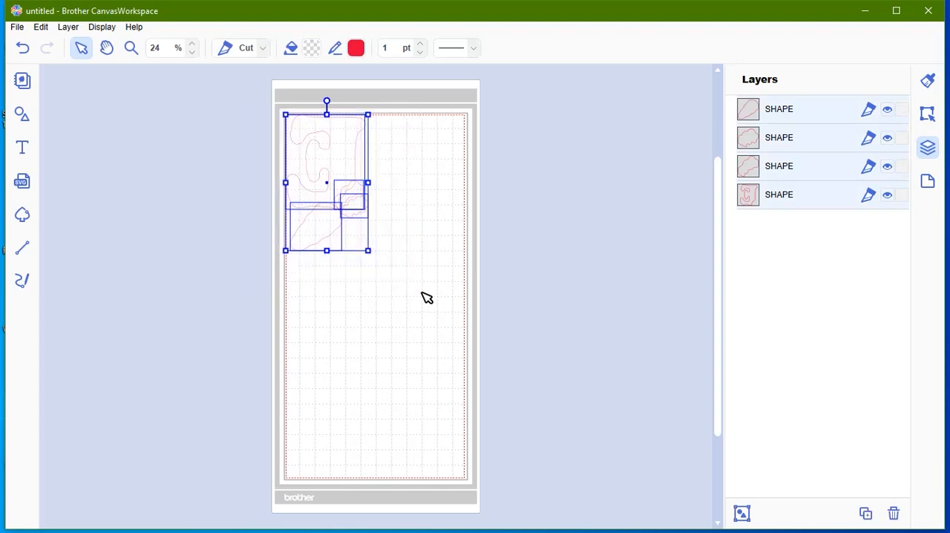
pyautogui.click(41, 28)
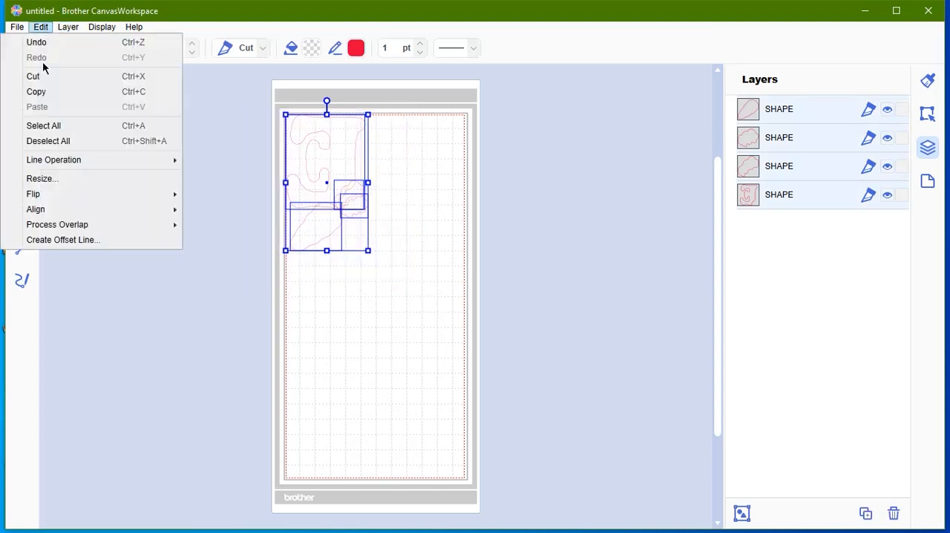
pyautogui.click(58, 178)
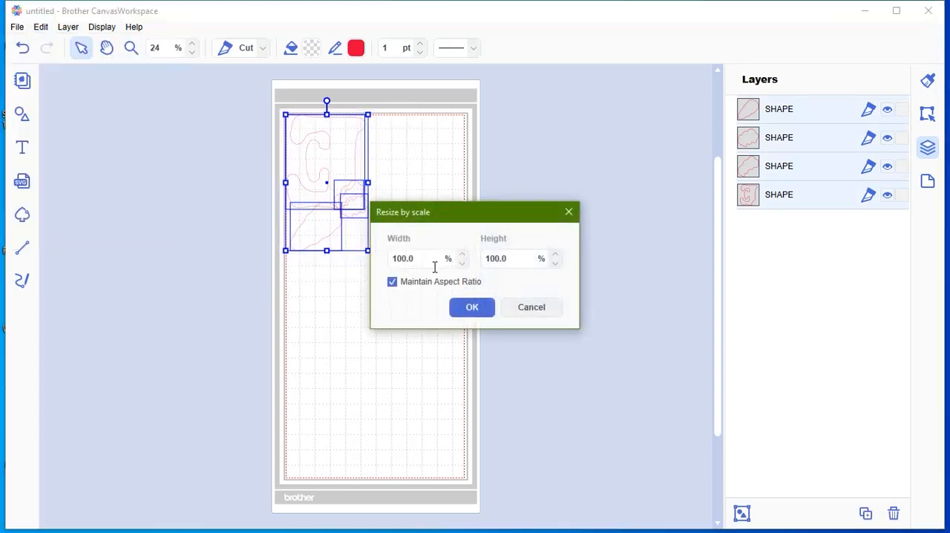
pyautogui.moveTo(412, 257); pyautogui.dragTo(337, 256)
pyautogui.write('200')
pyautogui.click(472, 307)
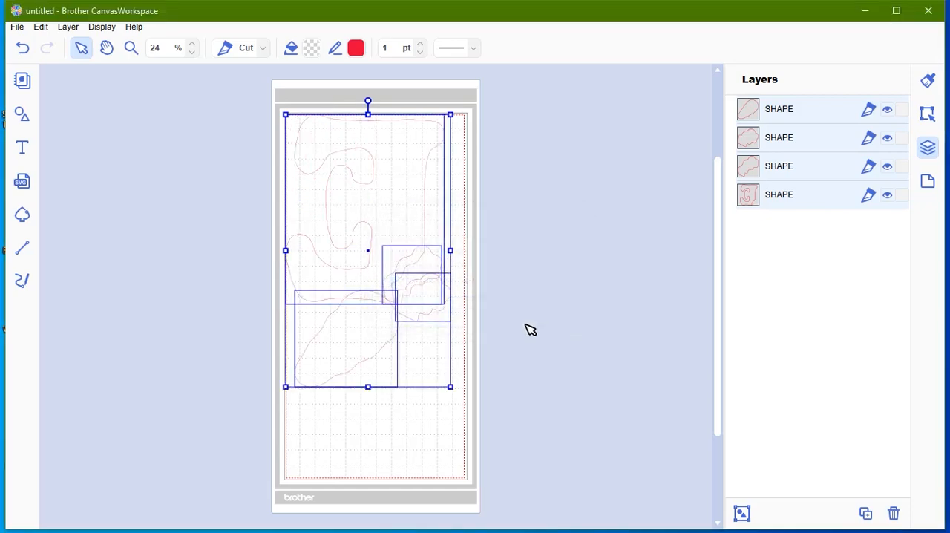
pyautogui.click(533, 333)
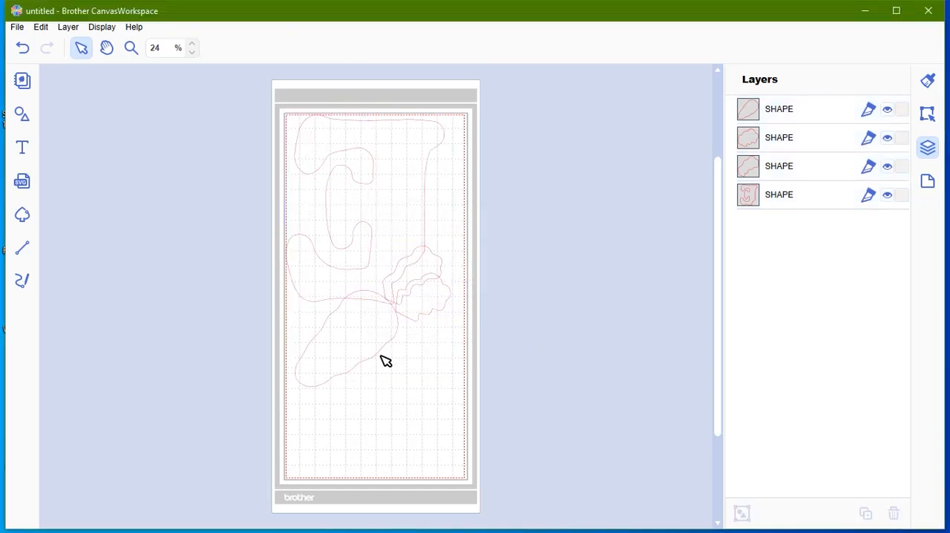
# Step: Separate the carrot and both leafy pieces from the letter E, spreading them out in the free area below it
pyautogui.moveTo(385, 361); pyautogui.dragTo(446, 438)
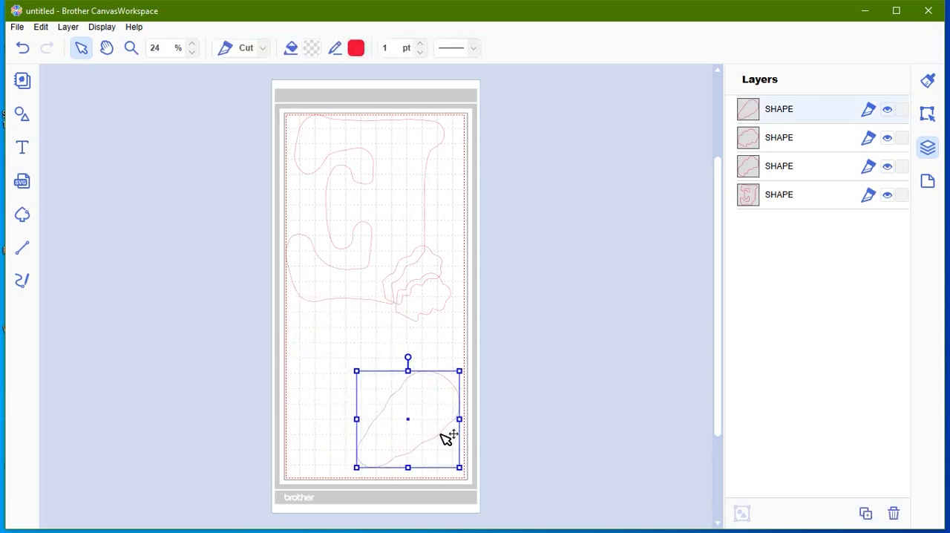
pyautogui.moveTo(433, 316); pyautogui.dragTo(336, 356)
pyautogui.moveTo(415, 288); pyautogui.dragTo(397, 360)
pyautogui.moveTo(429, 288); pyautogui.dragTo(441, 330)
pyautogui.click(439, 320)
pyautogui.click(490, 306)
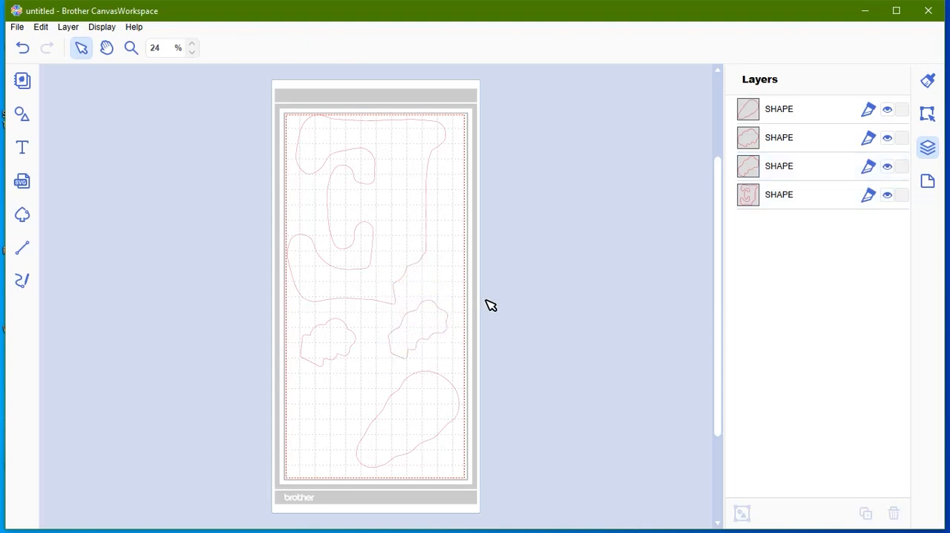
# Step: Nudge the letter E slightly down and to the right within the cutting area
pyautogui.click(426, 257)
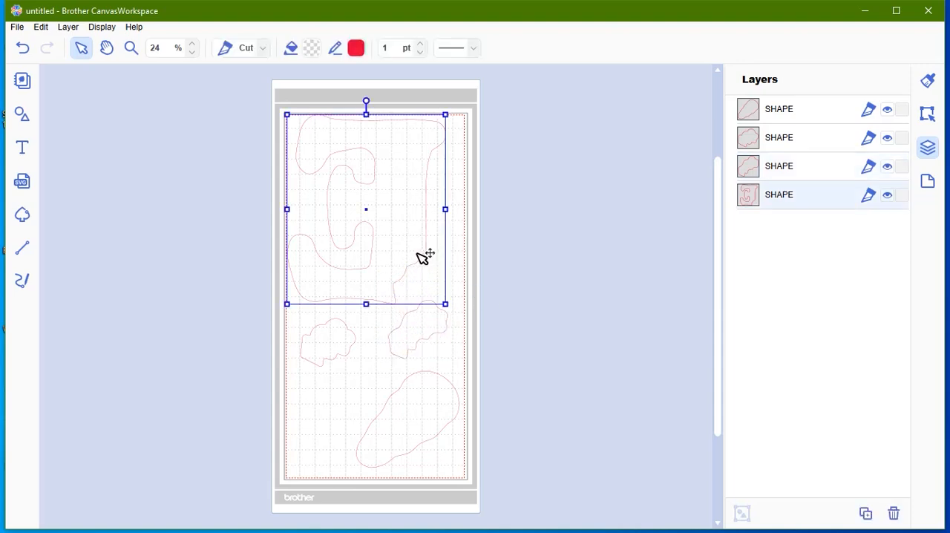
pyautogui.moveTo(420, 254); pyautogui.dragTo(426, 260)
pyautogui.click(490, 291)
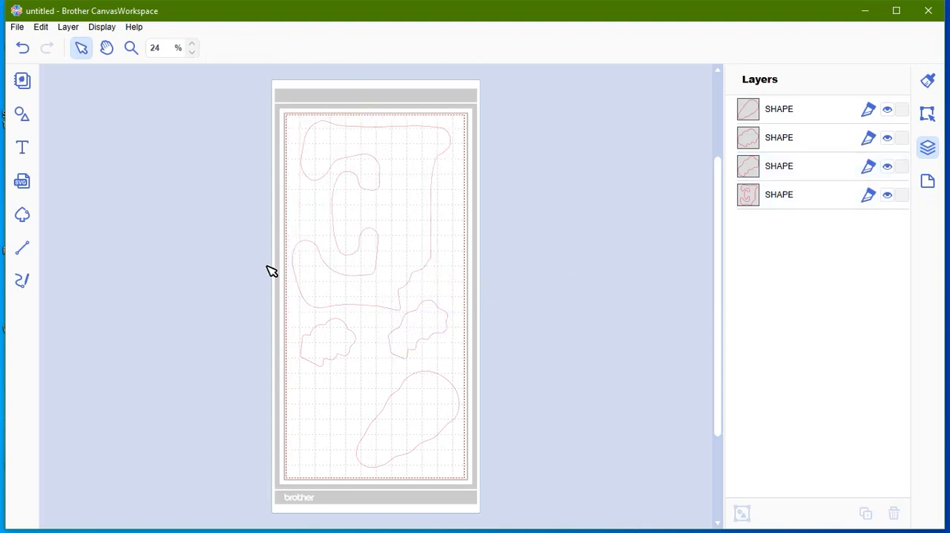
# Step: Change the artboard size to 12" x 12"
pyautogui.click(927, 115)
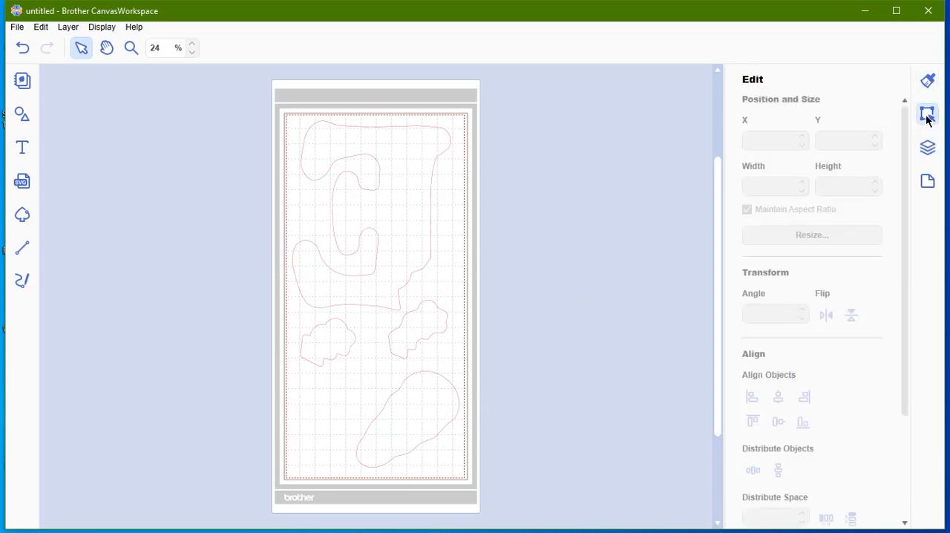
pyautogui.click(928, 182)
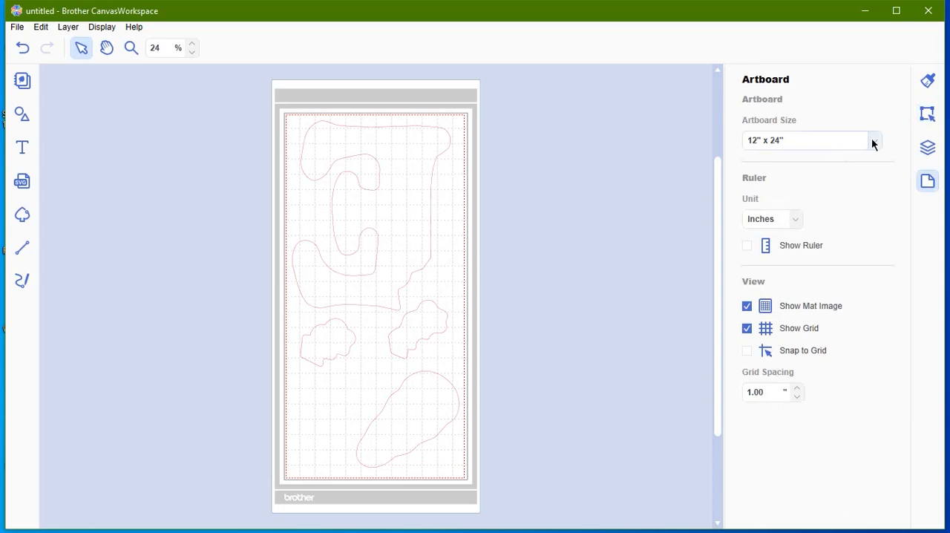
pyautogui.click(873, 143)
pyautogui.click(838, 156)
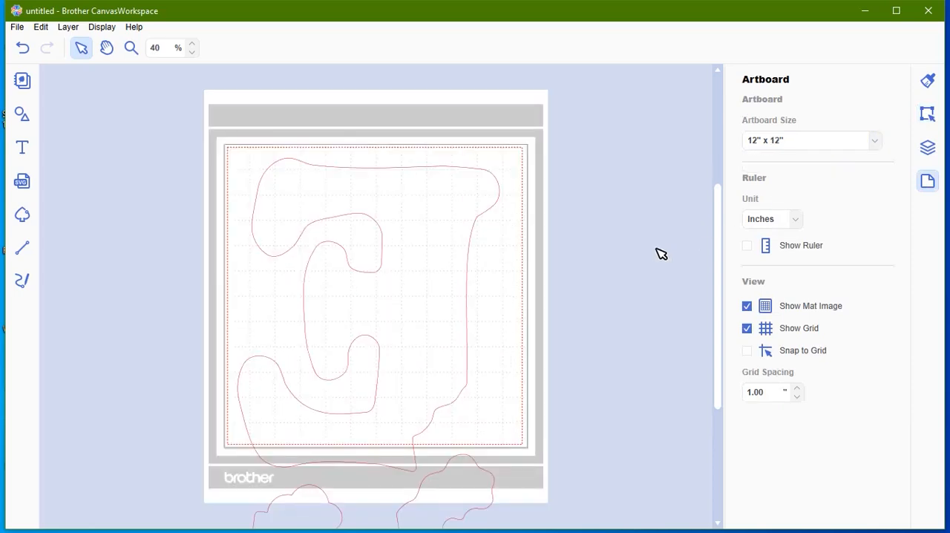
# Step: Try to fit the letter E on the 12" x 12" artboard by moving it slightly up, and undo the move
pyautogui.moveTo(456, 304); pyautogui.dragTo(458, 292)
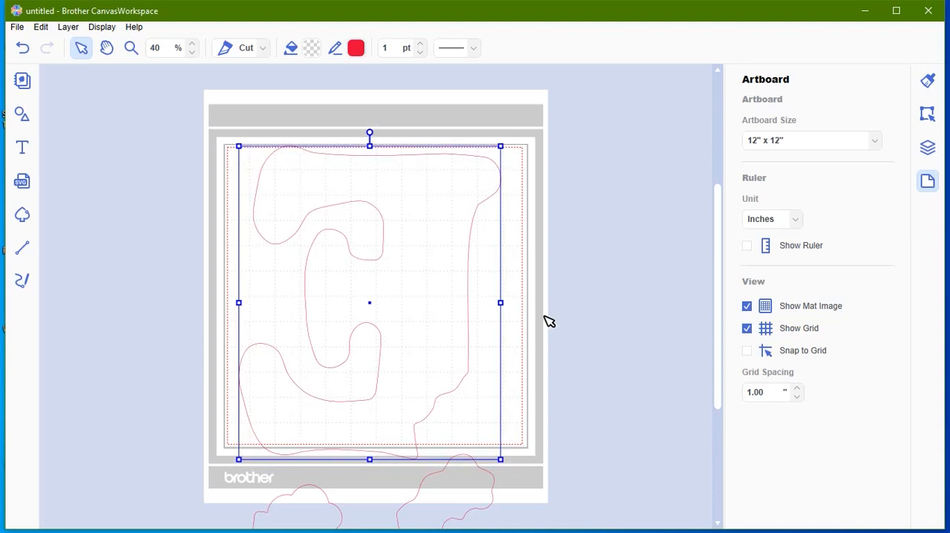
pyautogui.click(567, 324)
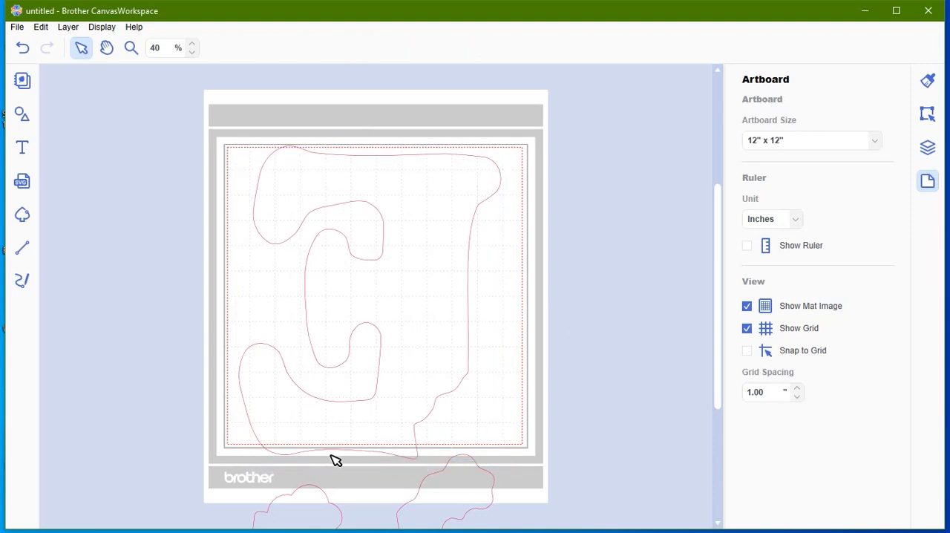
pyautogui.scroll(-4, 526, 354)
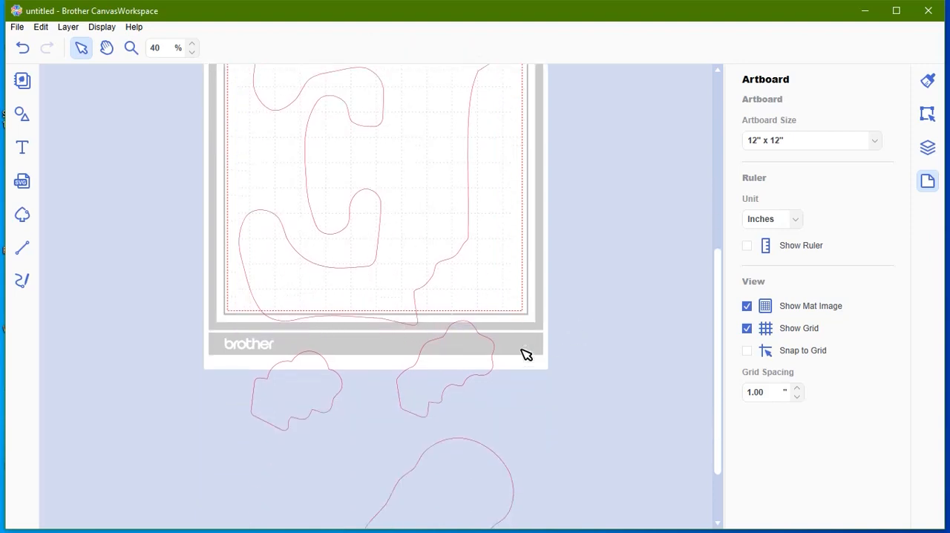
pyautogui.scroll(3, 526, 354)
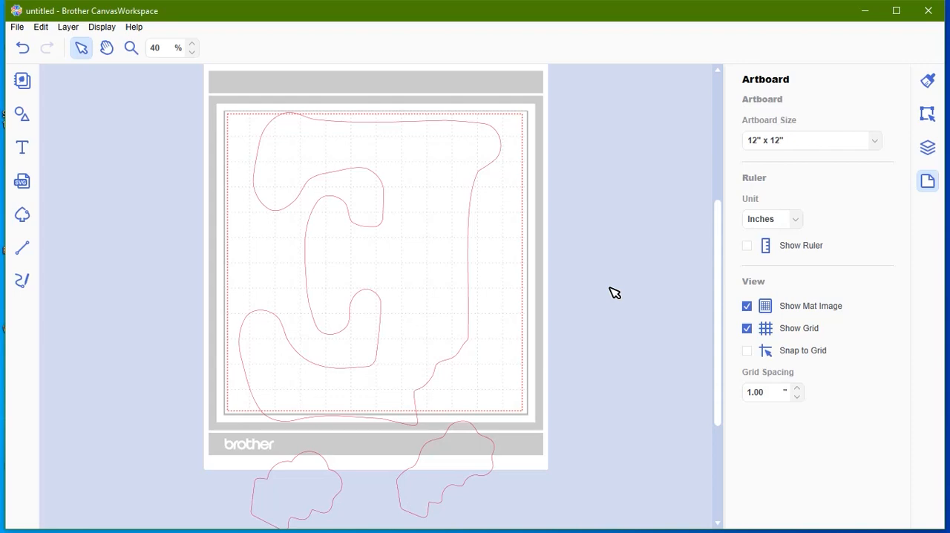
pyautogui.hotkey('ctrl', 'z')
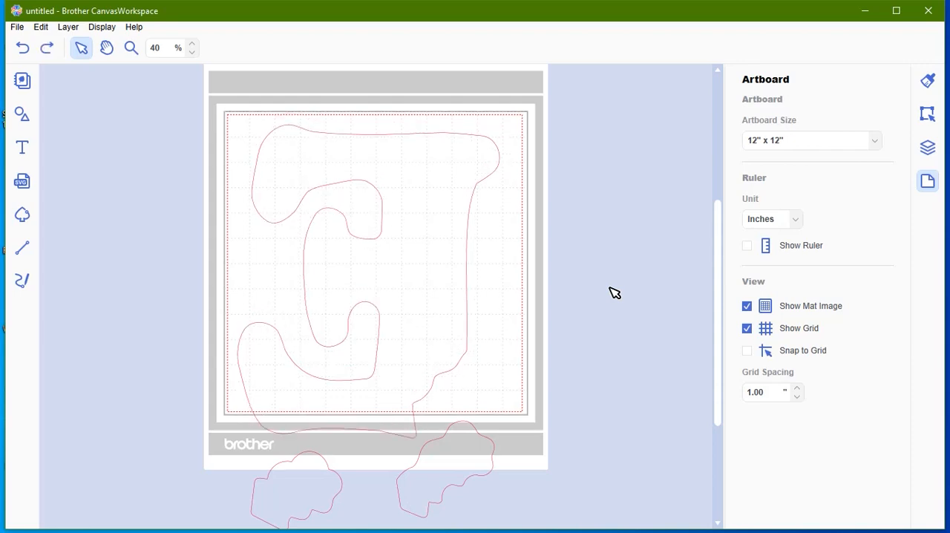
# Step: Scale all pattern pieces to 90% with the aspect ratio maintained
pyautogui.hotkey('ctrl', 'a')
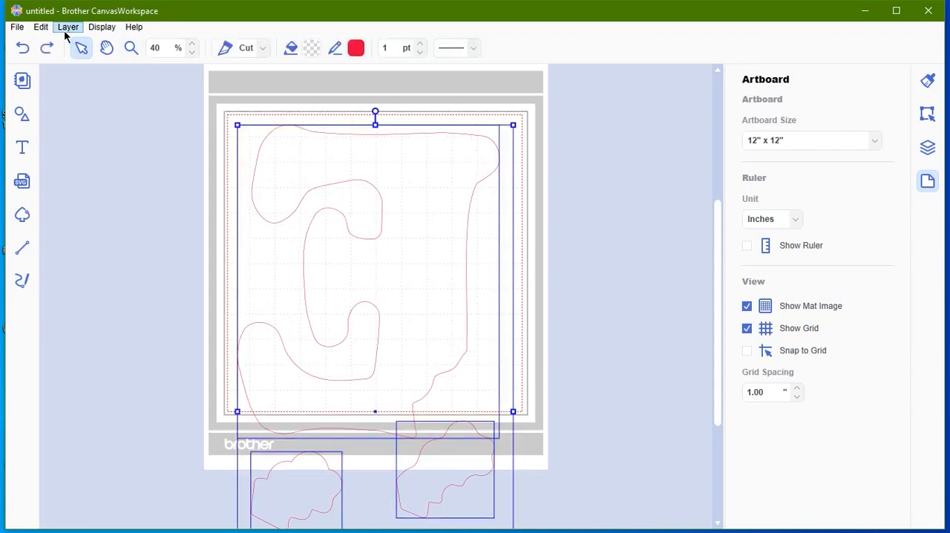
pyautogui.click(41, 28)
pyautogui.click(62, 186)
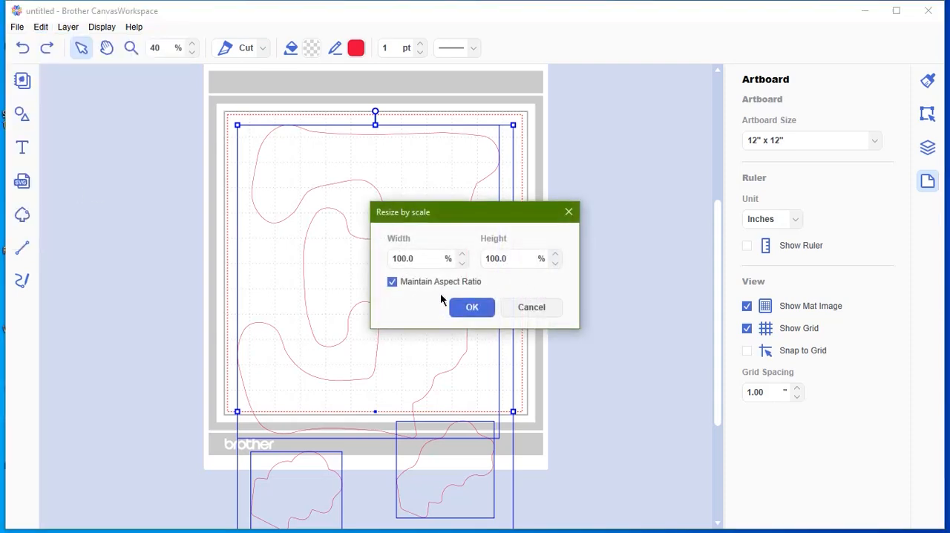
pyautogui.moveTo(431, 258); pyautogui.dragTo(340, 255)
pyautogui.write('90')
pyautogui.click(456, 306)
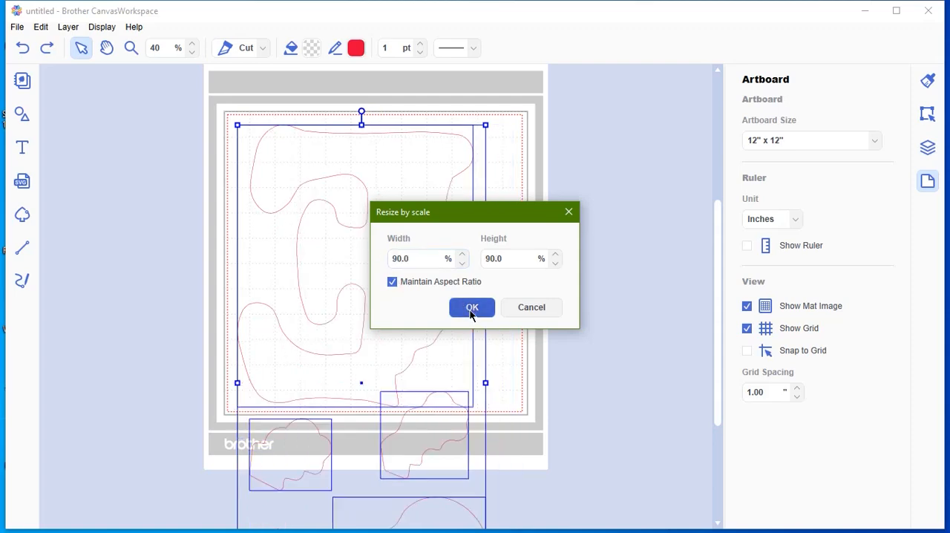
pyautogui.click(585, 293)
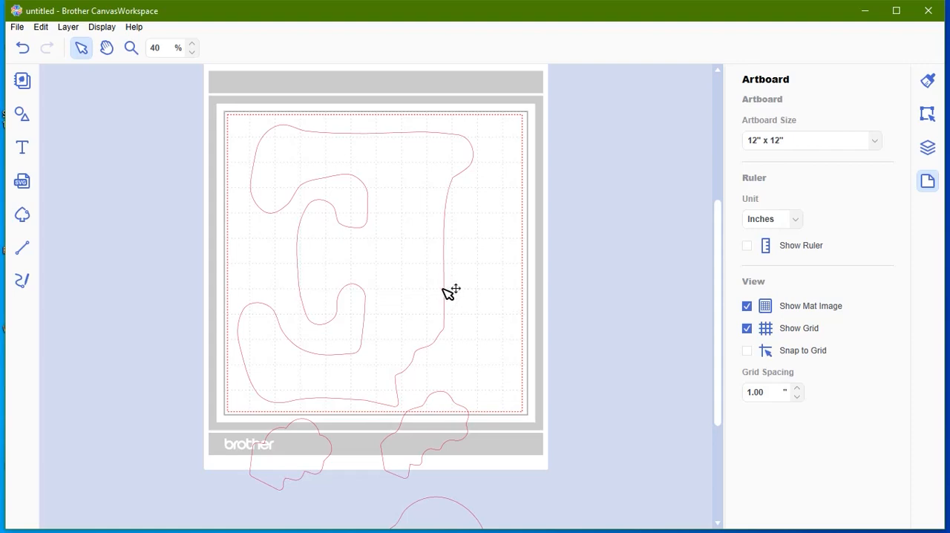
# Step: Position the letter E inside the cutting area and move the carrot and both leafy pieces off the mat's right side
pyautogui.moveTo(447, 289)
pyautogui.mouseDown()
pyautogui.moveTo(454, 275)
pyautogui.moveTo(434, 285)
pyautogui.moveTo(441, 282)
pyautogui.mouseUp()
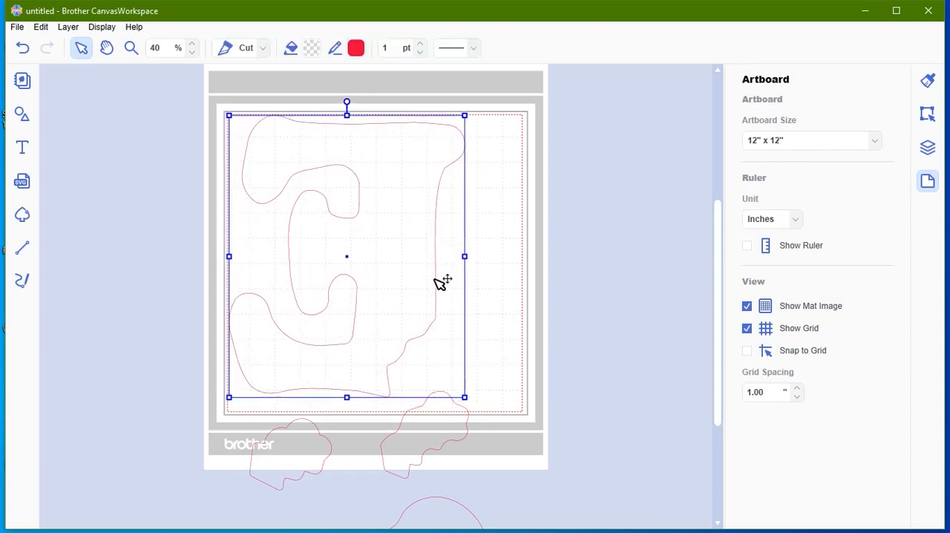
pyautogui.click(605, 381)
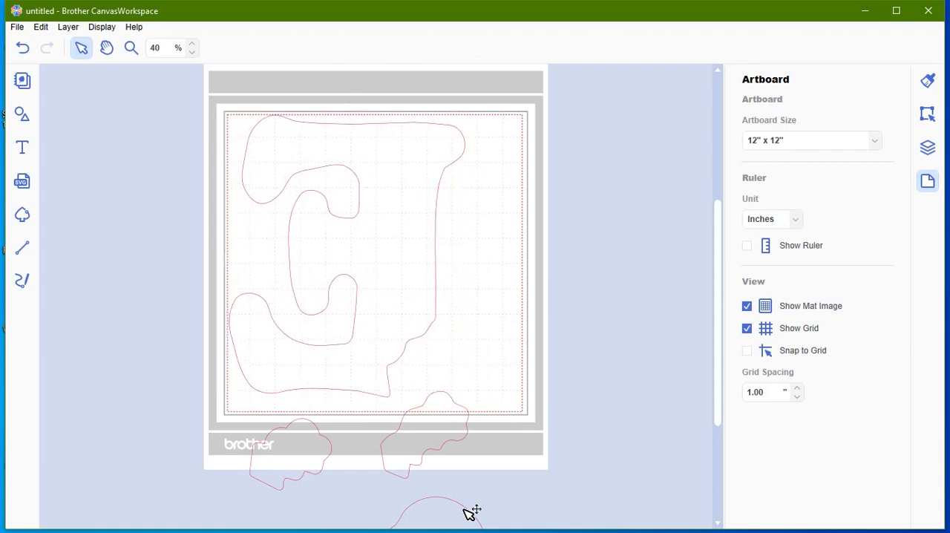
pyautogui.moveTo(464, 505); pyautogui.dragTo(514, 325)
pyautogui.click(581, 353)
pyautogui.moveTo(452, 519); pyautogui.dragTo(670, 318)
pyautogui.click(431, 435)
pyautogui.moveTo(431, 435); pyautogui.dragTo(616, 235)
pyautogui.moveTo(318, 447); pyautogui.dragTo(636, 133)
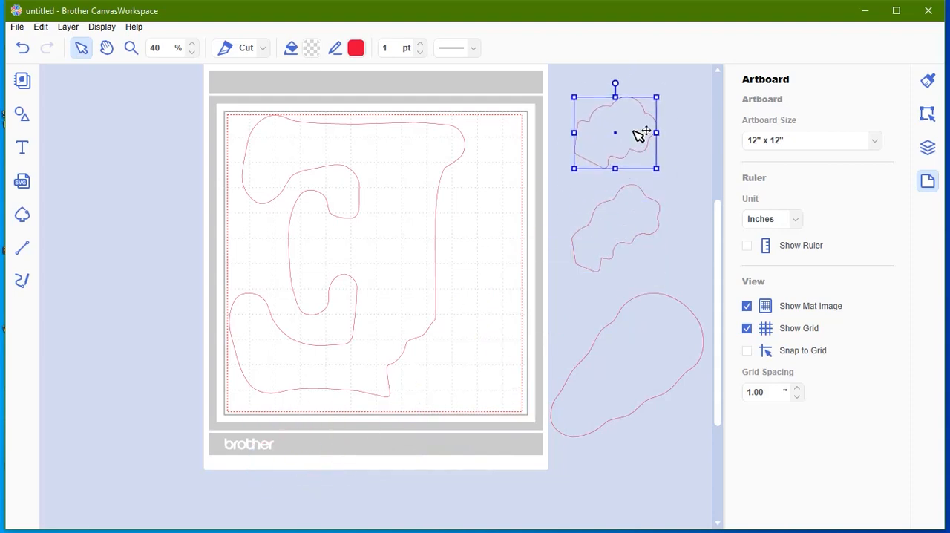
pyautogui.moveTo(443, 280); pyautogui.dragTo(470, 282)
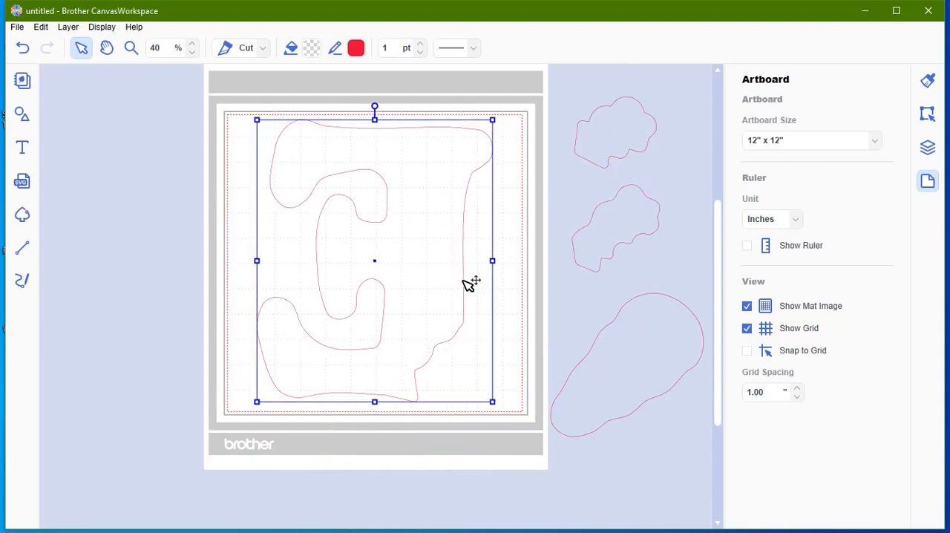
pyautogui.click(518, 473)
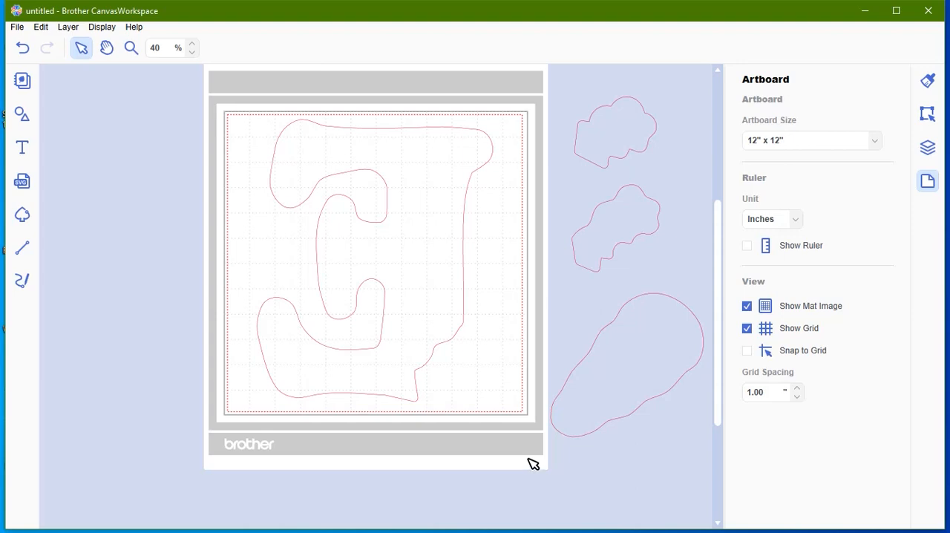
# Step: Undo the moves and scalings until all pattern pieces are back at their original size and arrangement
pyautogui.click(21, 49)
pyautogui.click(22, 49)
pyautogui.click(22, 49)
pyautogui.click(21, 49)
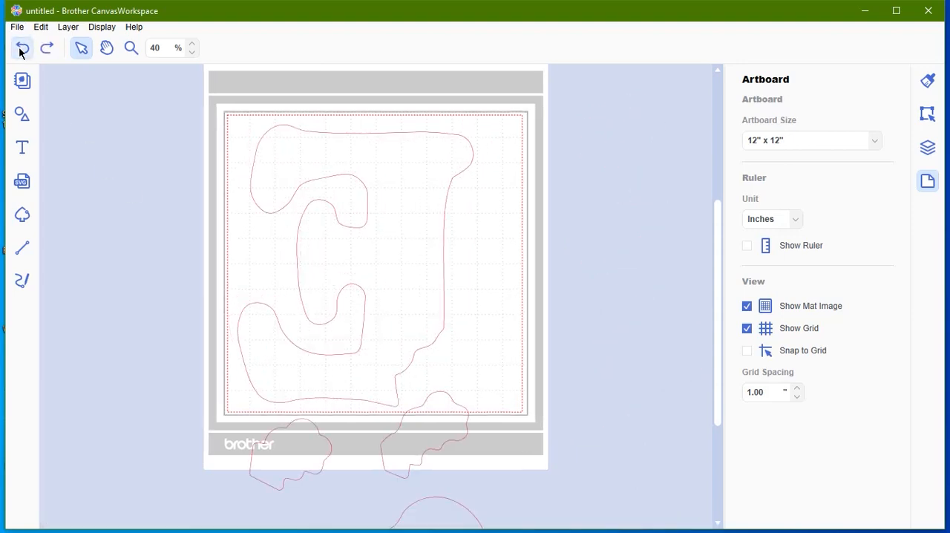
pyautogui.click(21, 49)
pyautogui.click(21, 49)
pyautogui.click(21, 50)
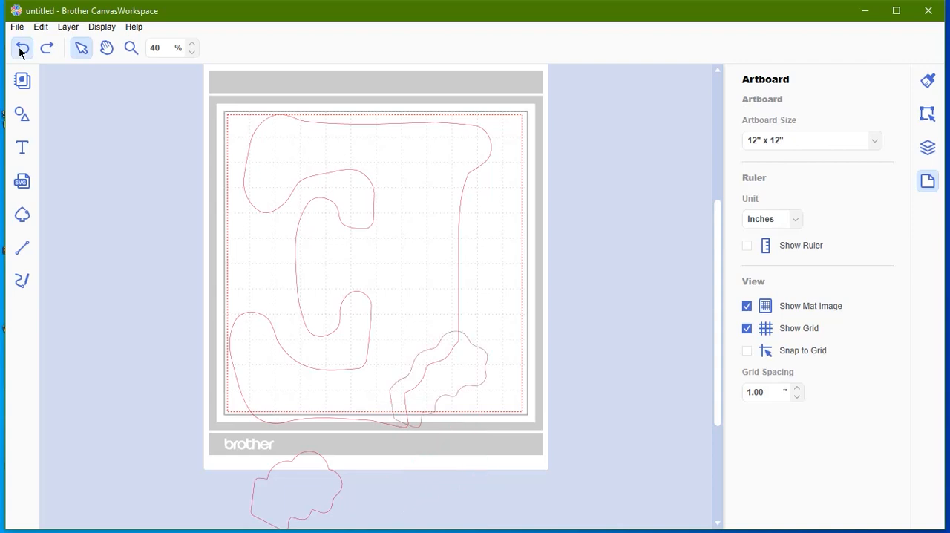
pyautogui.click(22, 49)
pyautogui.click(22, 49)
pyautogui.click(22, 49)
pyautogui.click(22, 49)
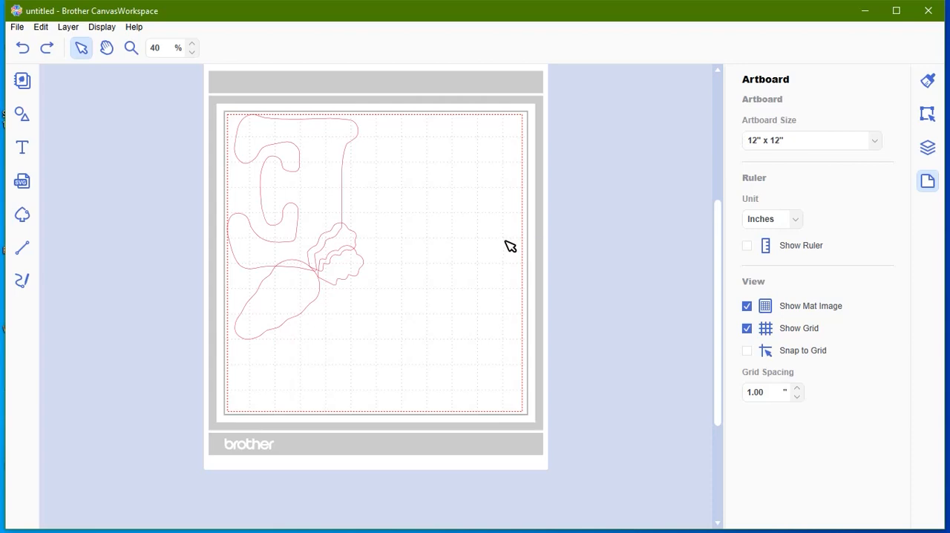
# Step: Scale all pattern pieces to 190% with the aspect ratio maintained
pyautogui.hotkey('ctrl', 'a')
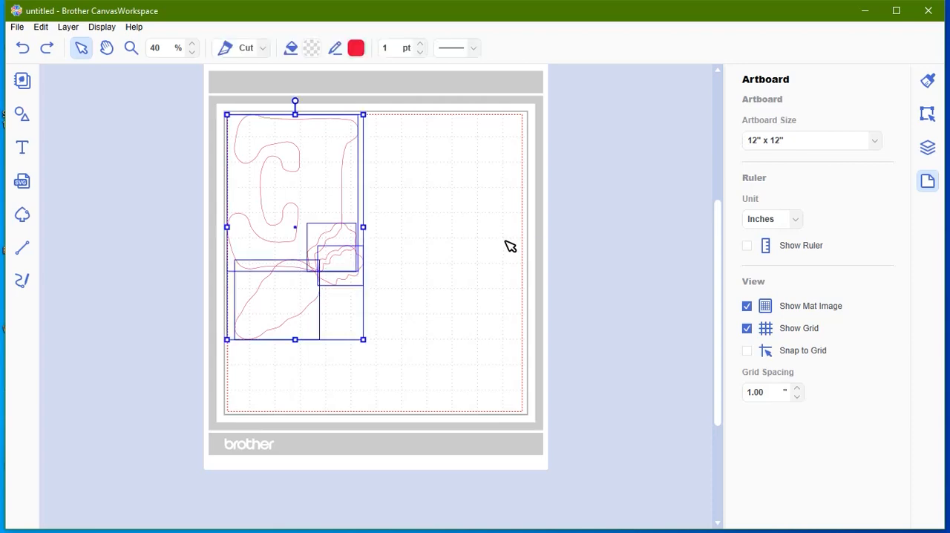
pyautogui.click(41, 27)
pyautogui.click(34, 178)
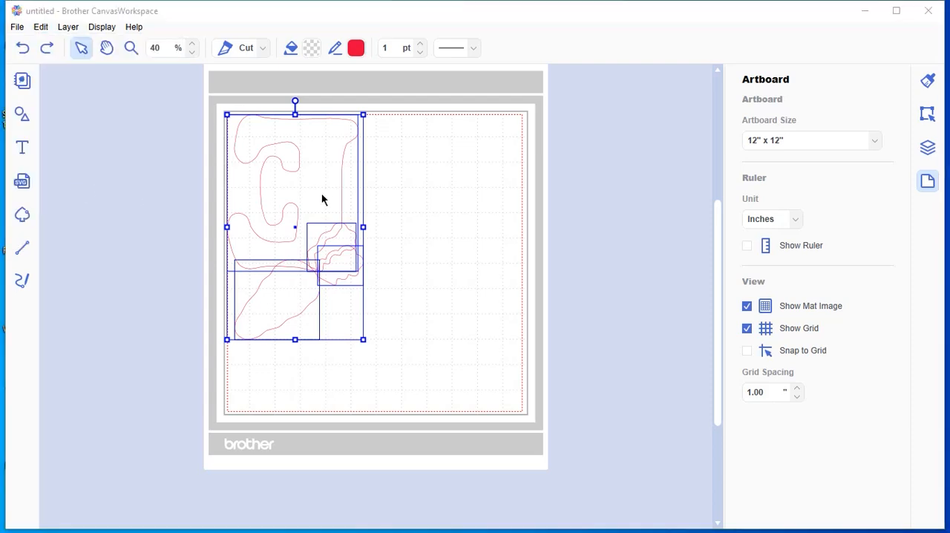
pyautogui.moveTo(422, 258); pyautogui.dragTo(353, 267)
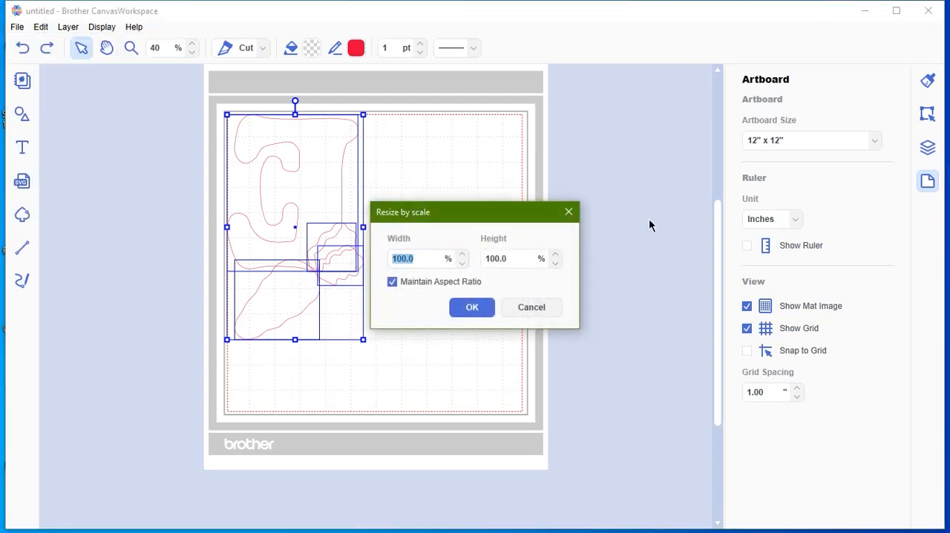
pyautogui.write('49')
pyautogui.click(481, 307)
pyautogui.click(612, 299)
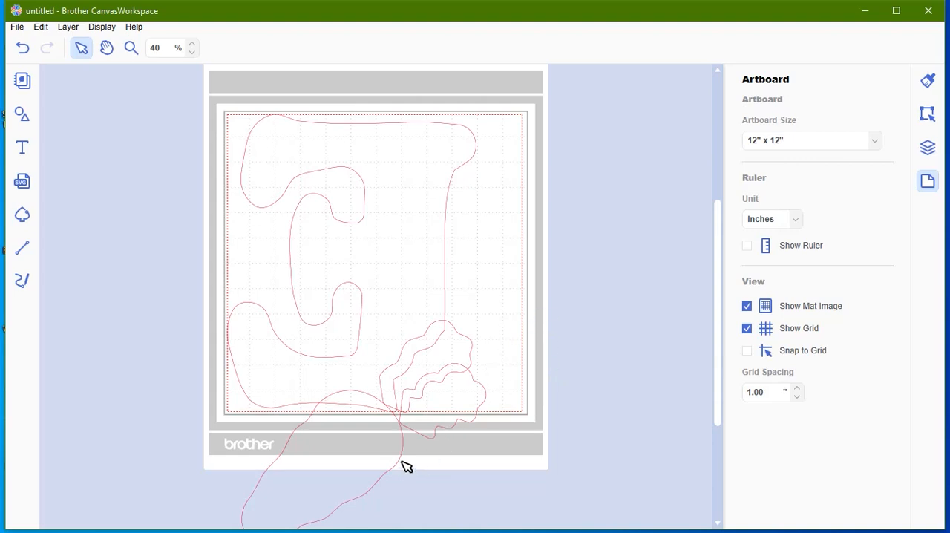
# Step: Move the carrot and both leafy pieces off the mat to its right, leaving only the letter E in the cutting area
pyautogui.moveTo(404, 465); pyautogui.dragTo(591, 484)
pyautogui.moveTo(365, 476); pyautogui.dragTo(689, 453)
pyautogui.moveTo(464, 411); pyautogui.dragTo(660, 297)
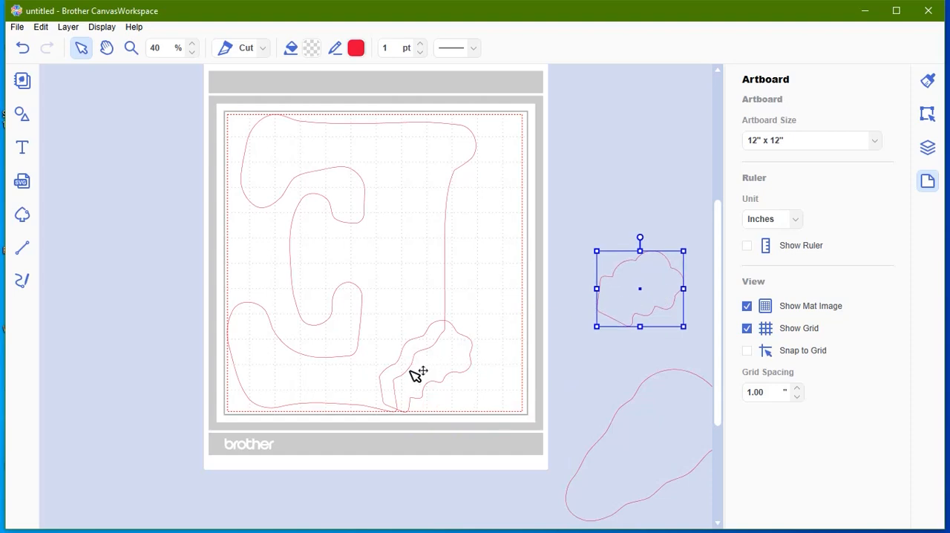
pyautogui.moveTo(448, 358); pyautogui.dragTo(640, 185)
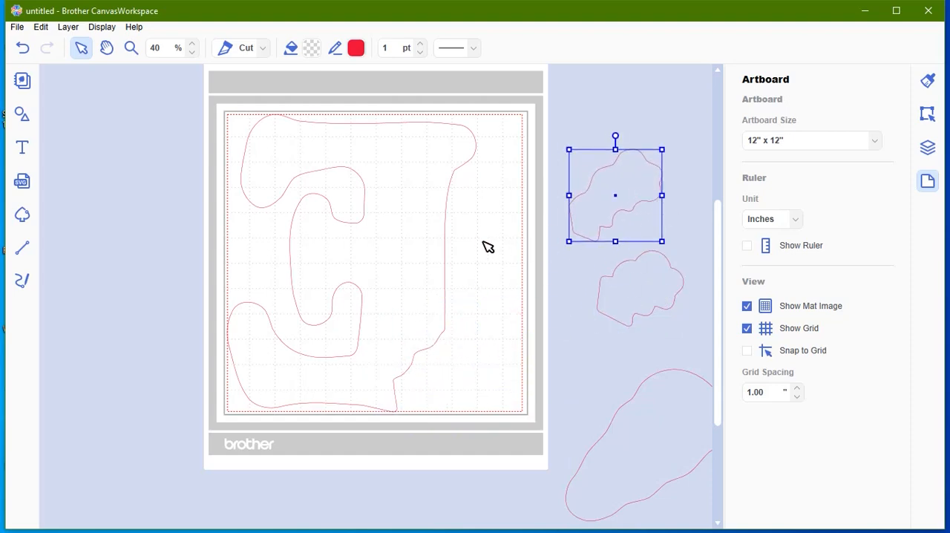
# Step: Zoom to 50% and examine whether the letter E's upper and lower edges fit inside the red dashed cutting line
pyautogui.click(189, 43)
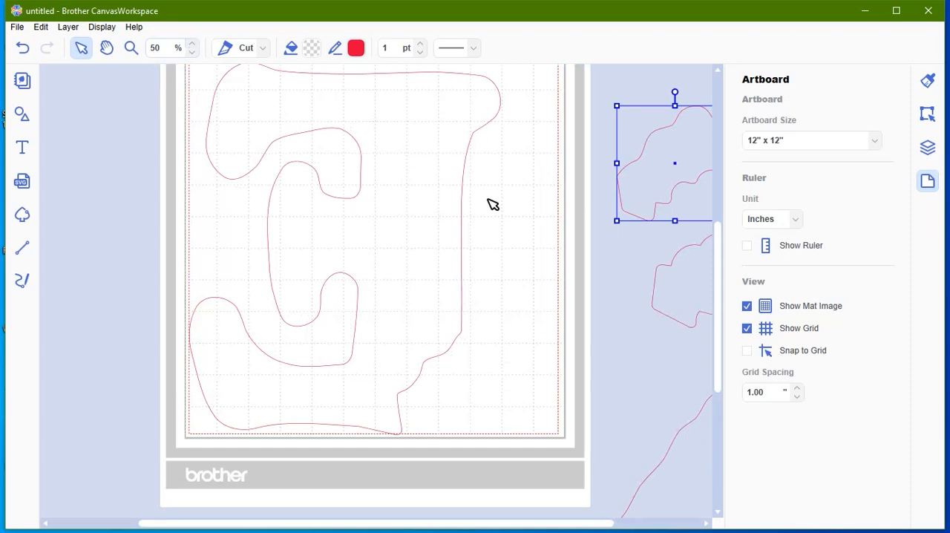
pyautogui.moveTo(720, 282)
pyautogui.mouseDown()
pyautogui.moveTo(719, 264)
pyautogui.moveTo(719, 282)
pyautogui.mouseUp()
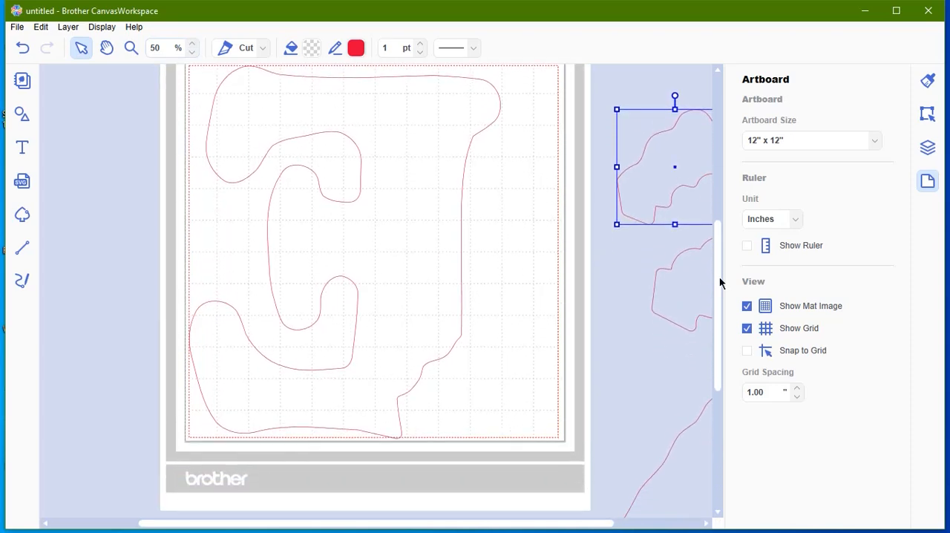
pyautogui.click(444, 362)
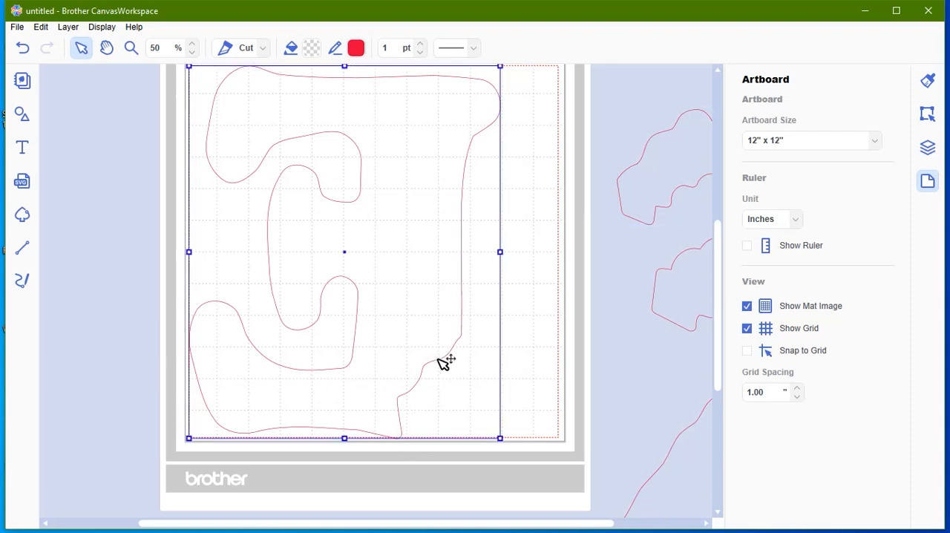
pyautogui.click(618, 357)
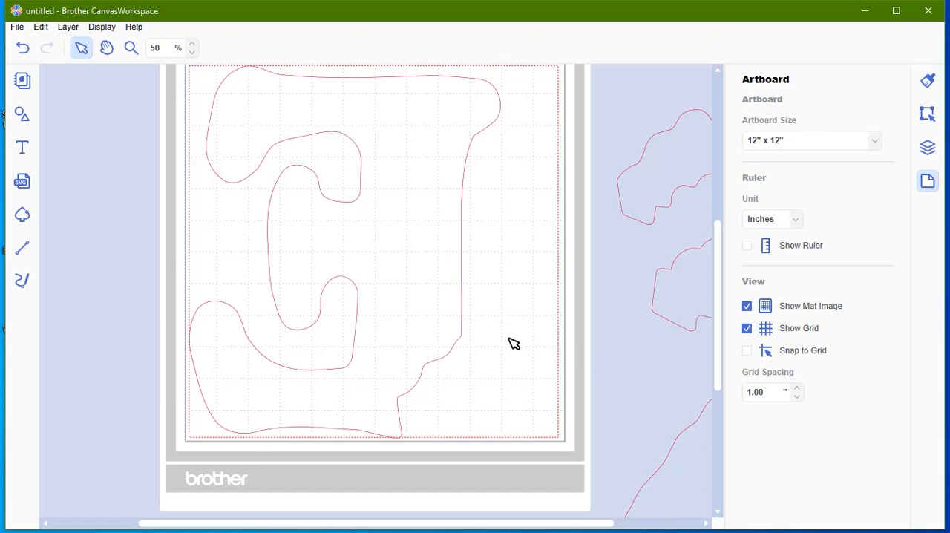
pyautogui.scroll(1, 586, 337)
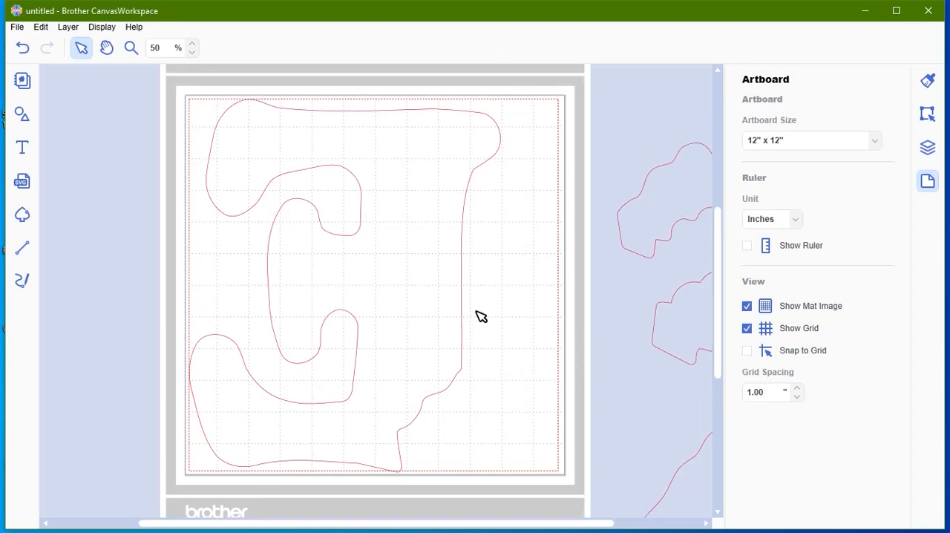
pyautogui.scroll(1, 514, 309)
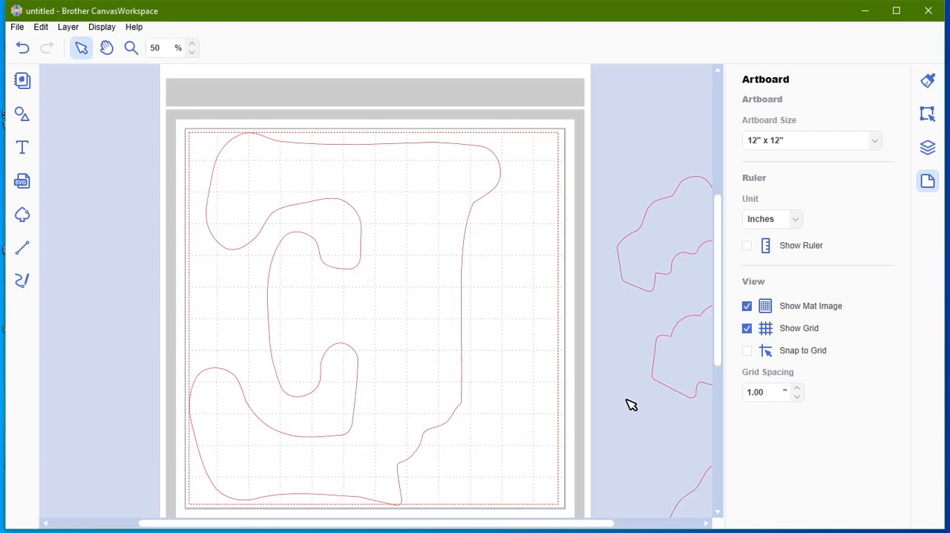
pyautogui.scroll(1, 464, 327)
pyautogui.scroll(-3, 600, 357)
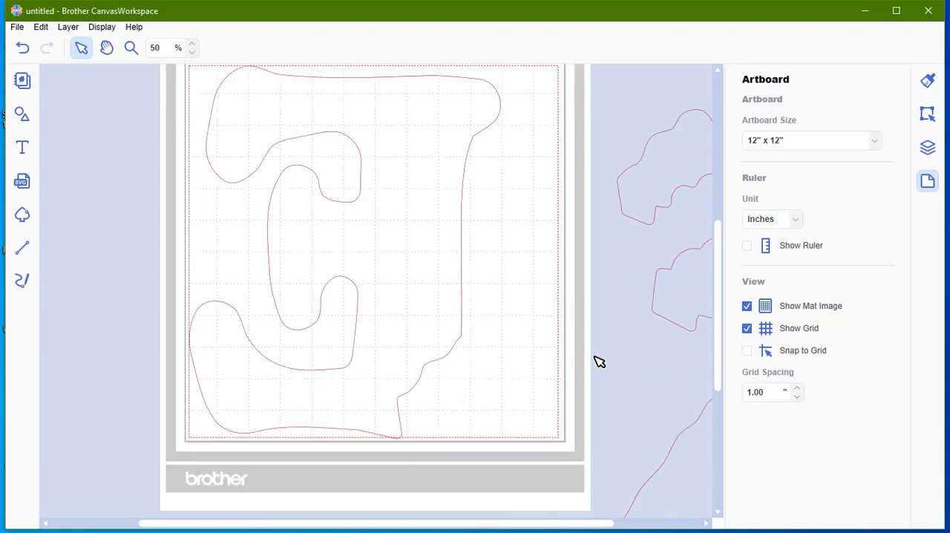
pyautogui.scroll(3, 598, 360)
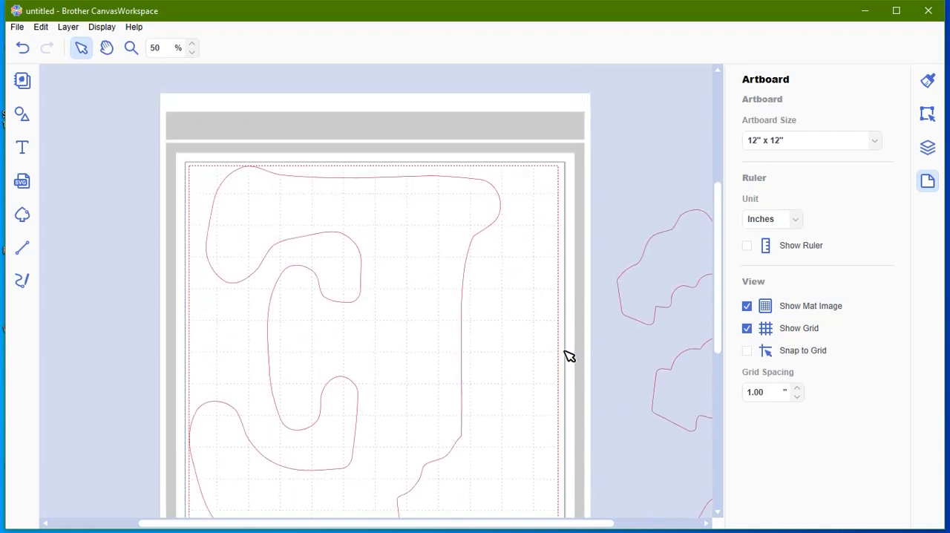
# Step: Try to export the 12" x 12" layout as an FCM file
pyautogui.click(16, 27)
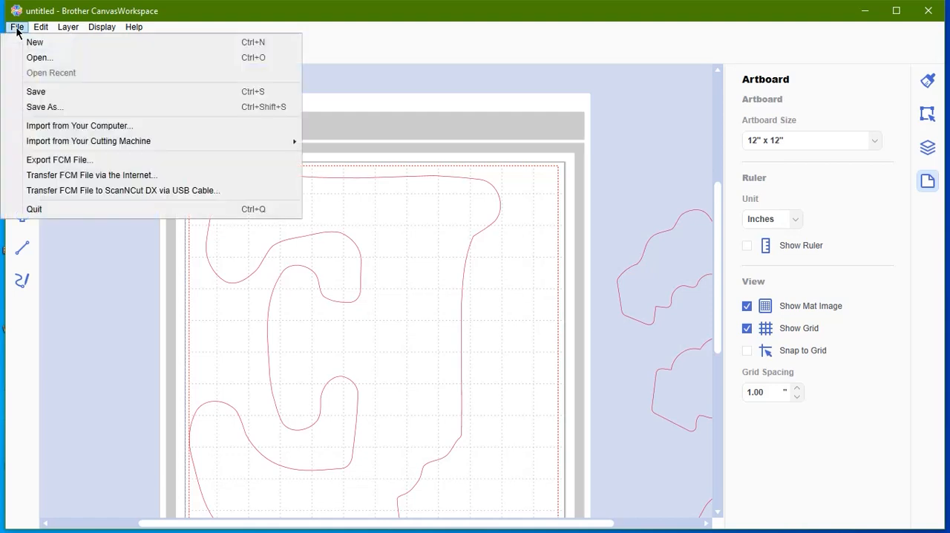
pyautogui.click(64, 163)
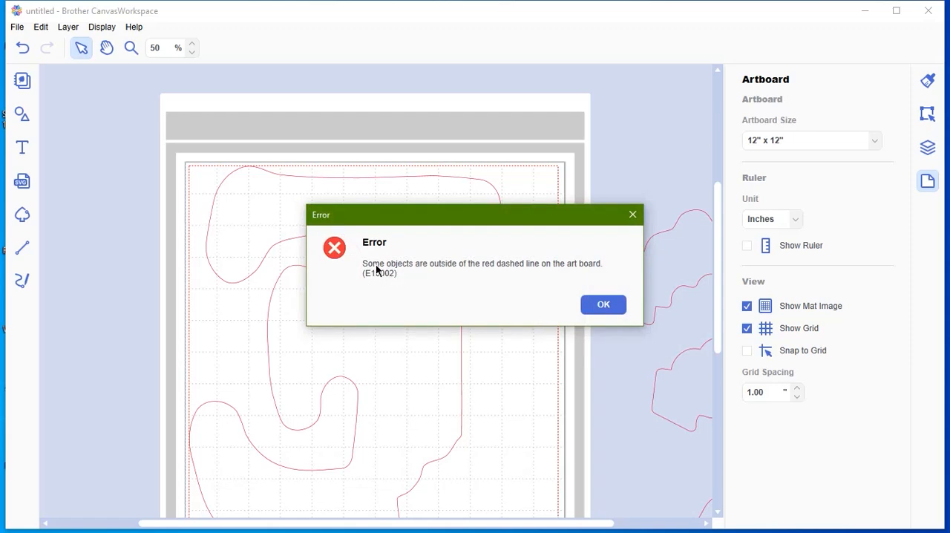
pyautogui.click(621, 311)
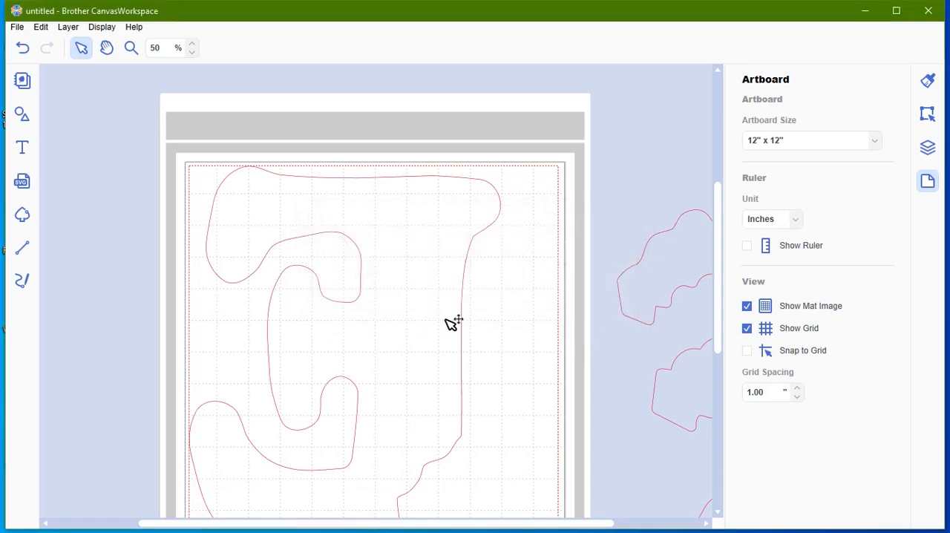
# Step: Undo the piece moves and the 190% scaling
pyautogui.scroll(-2, 452, 323)
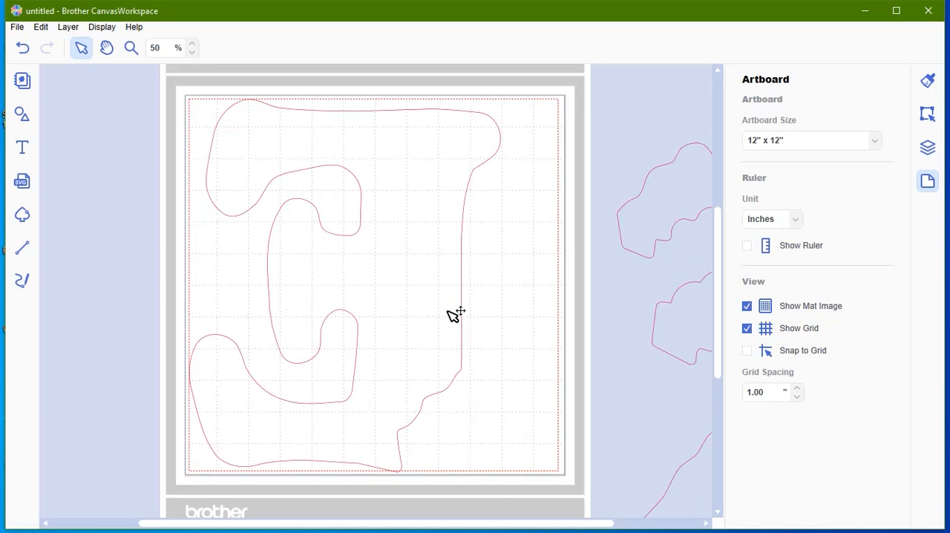
pyautogui.click(23, 49)
pyautogui.click(23, 49)
pyautogui.click(23, 49)
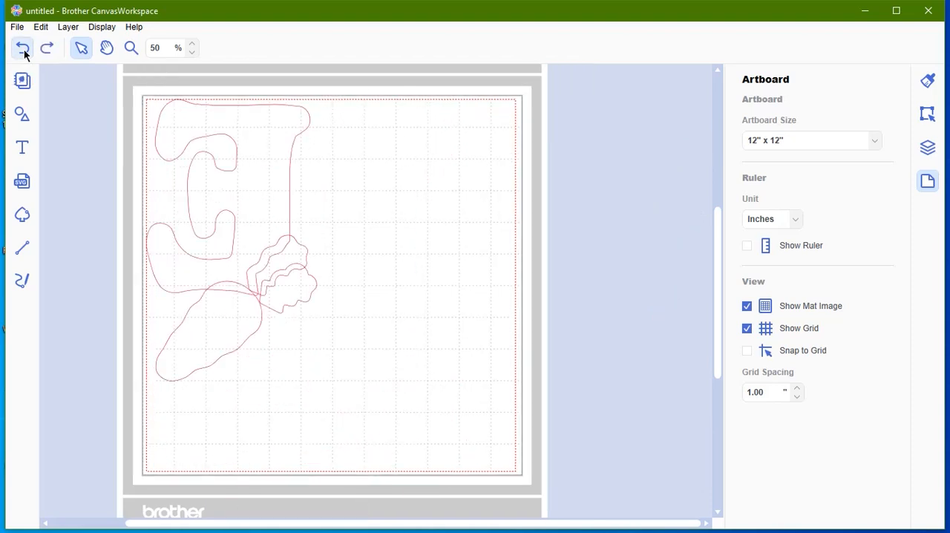
pyautogui.click(23, 49)
pyautogui.click(46, 48)
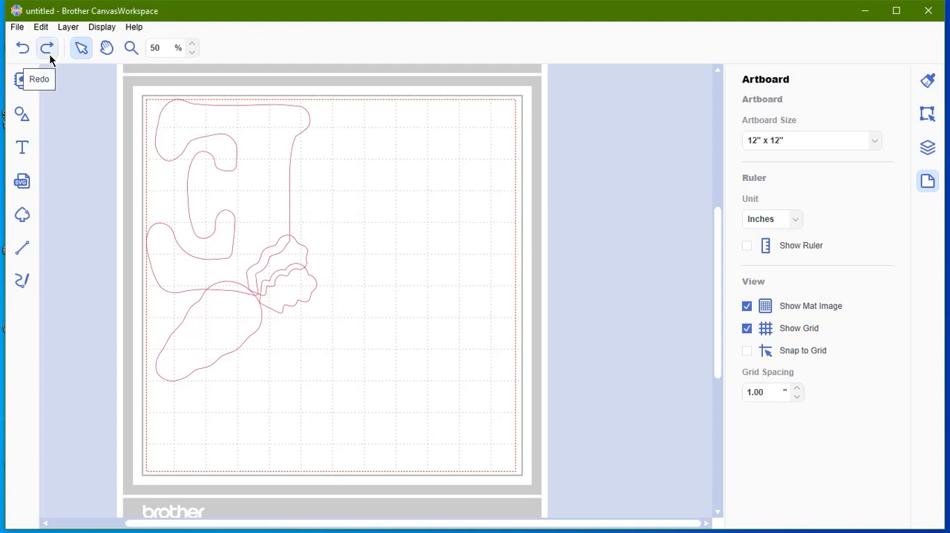
# Step: Select all pattern pieces and resize them by scale to 185% with the aspect ratio maintained
pyautogui.click(49, 53)
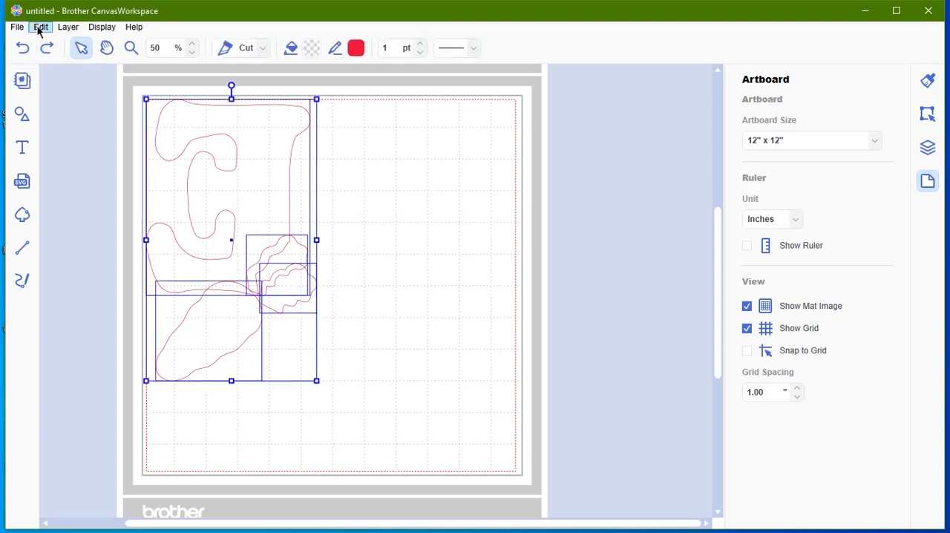
pyautogui.click(40, 27)
pyautogui.click(60, 179)
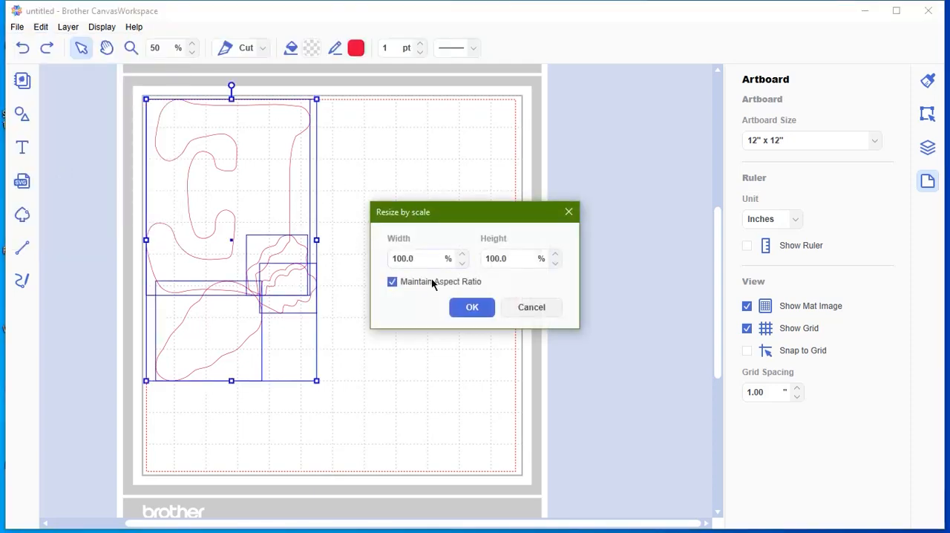
pyautogui.doubleClick(422, 256)
pyautogui.write('1')
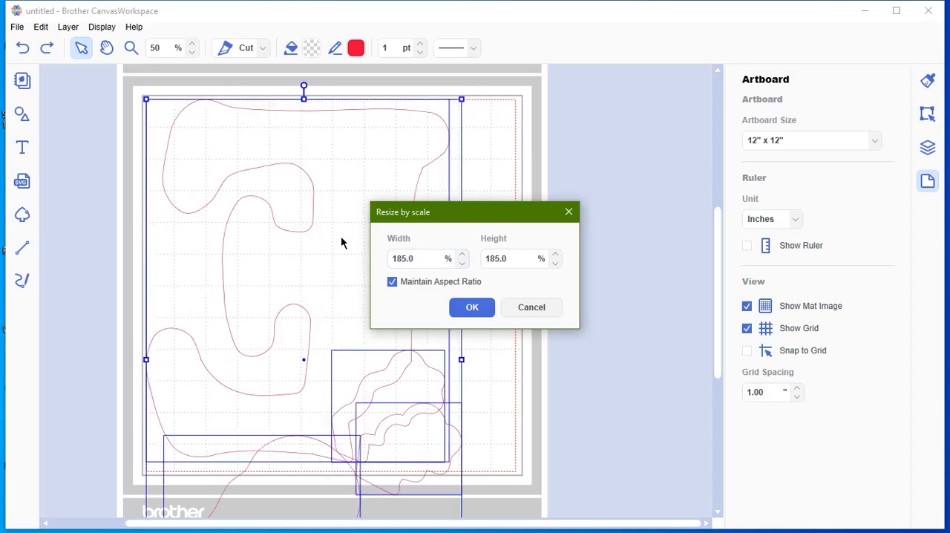
pyautogui.click(483, 311)
pyautogui.click(590, 308)
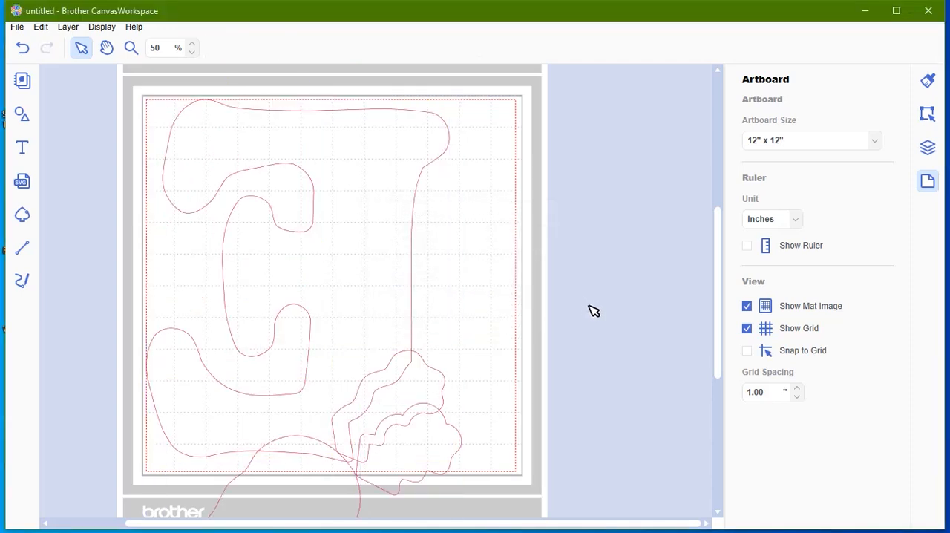
# Step: Move both leafy pieces and the carrot off the mat to its right, and nudge the letter E slightly down and left
pyautogui.moveTo(435, 438)
pyautogui.mouseDown()
pyautogui.moveTo(647, 319)
pyautogui.moveTo(633, 145)
pyautogui.moveTo(645, 132)
pyautogui.mouseUp()
pyautogui.moveTo(439, 394)
pyautogui.mouseDown()
pyautogui.moveTo(574, 322)
pyautogui.moveTo(668, 248)
pyautogui.mouseUp()
pyautogui.moveTo(271, 503); pyautogui.dragTo(695, 399)
pyautogui.moveTo(409, 375); pyautogui.dragTo(404, 381)
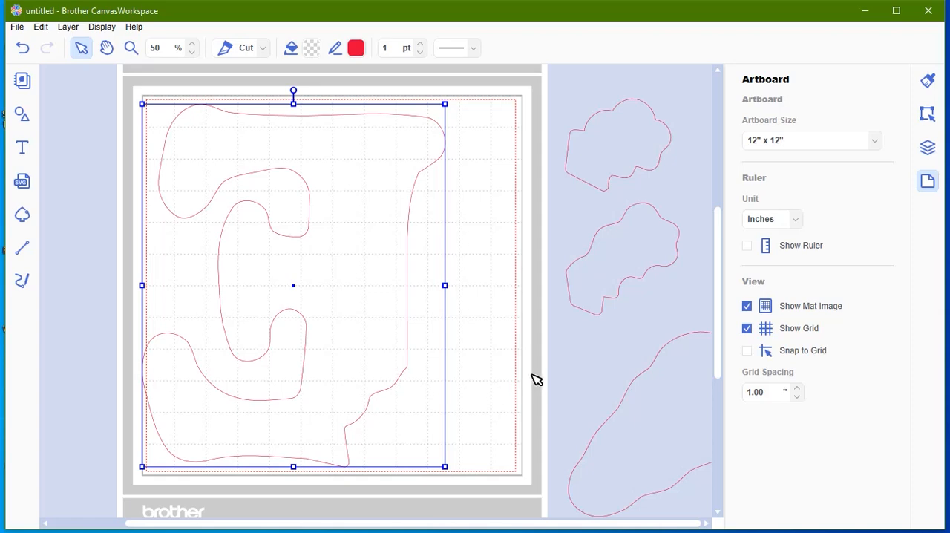
pyautogui.click(594, 346)
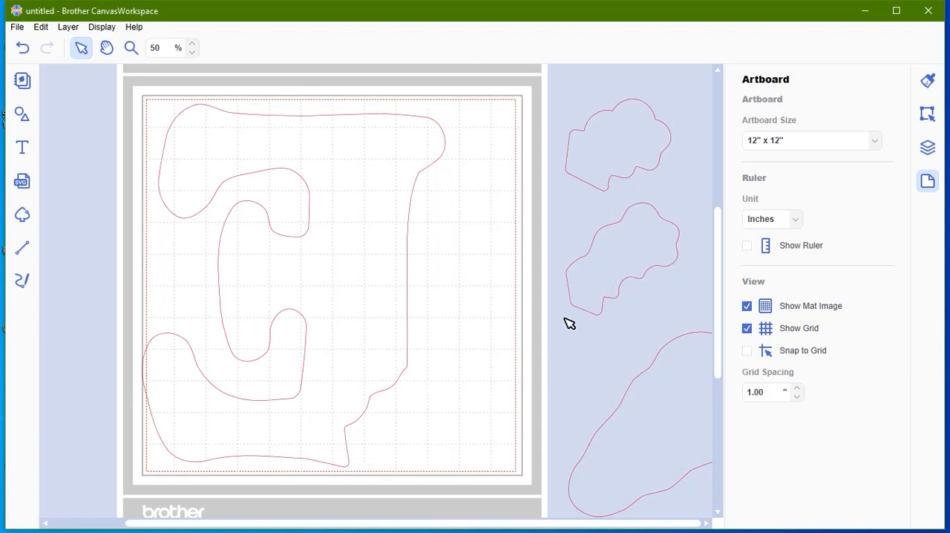
# Step: Try to export the 185% layout as an FCM file with the spare pieces parked beside the mat
pyautogui.click(18, 30)
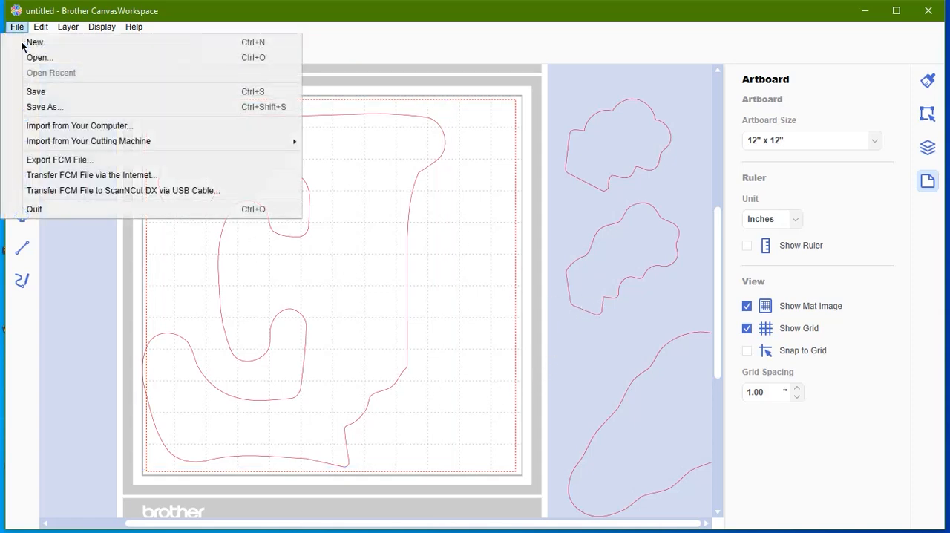
pyautogui.click(55, 159)
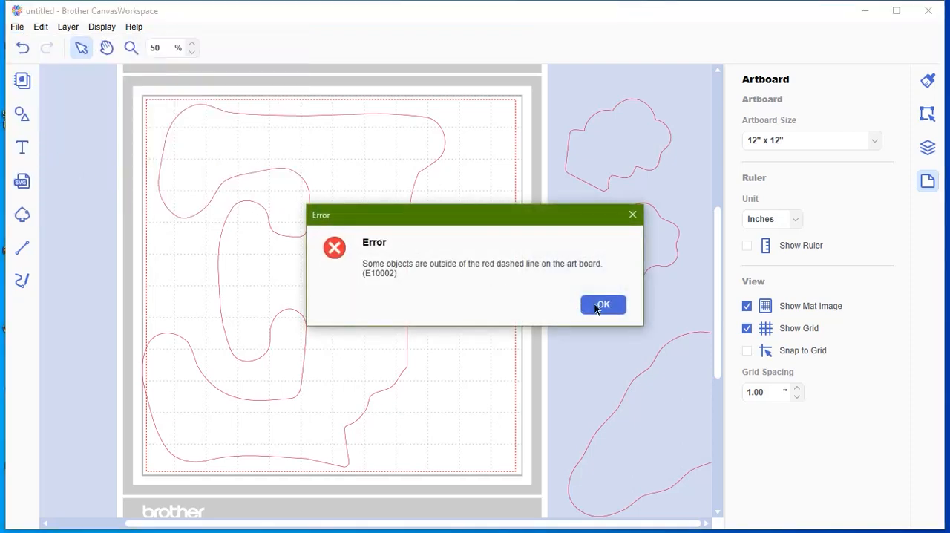
pyautogui.click(599, 306)
# Step: Delete the two leafy pieces and the carrot lying beside the mat, keeping only the letter E
pyautogui.click(622, 152)
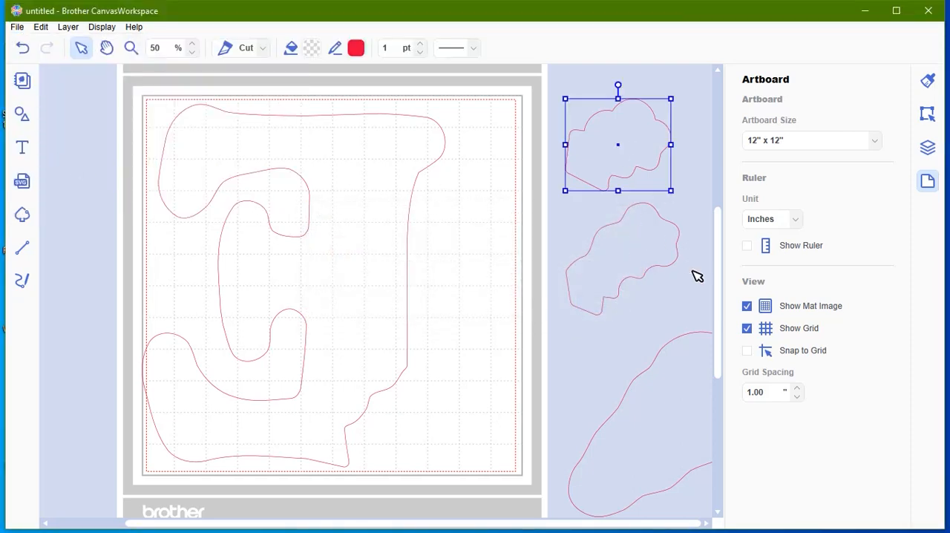
pyautogui.keyDown('shift'); pyautogui.click(646, 259); pyautogui.keyUp('shift')
pyautogui.keyDown('shift'); pyautogui.click(677, 385); pyautogui.keyUp('shift')
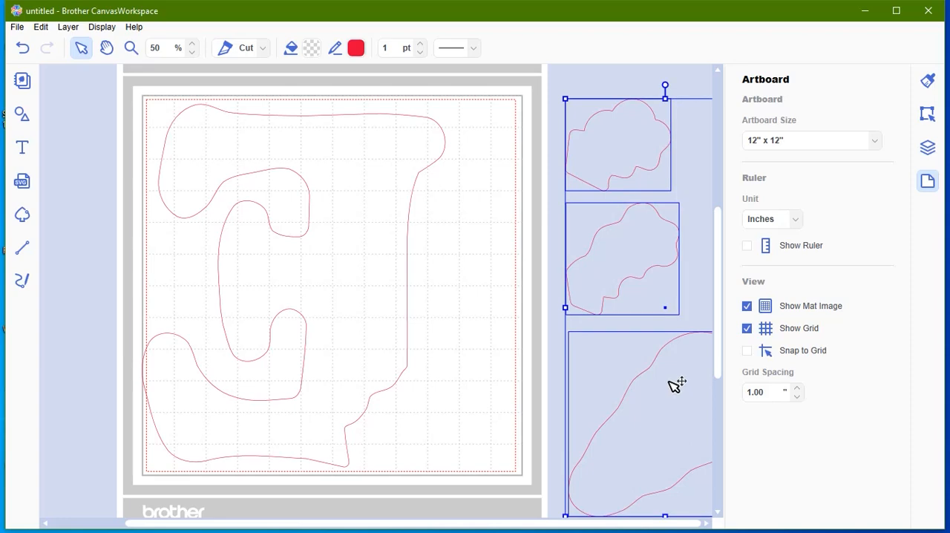
pyautogui.press('Delete')
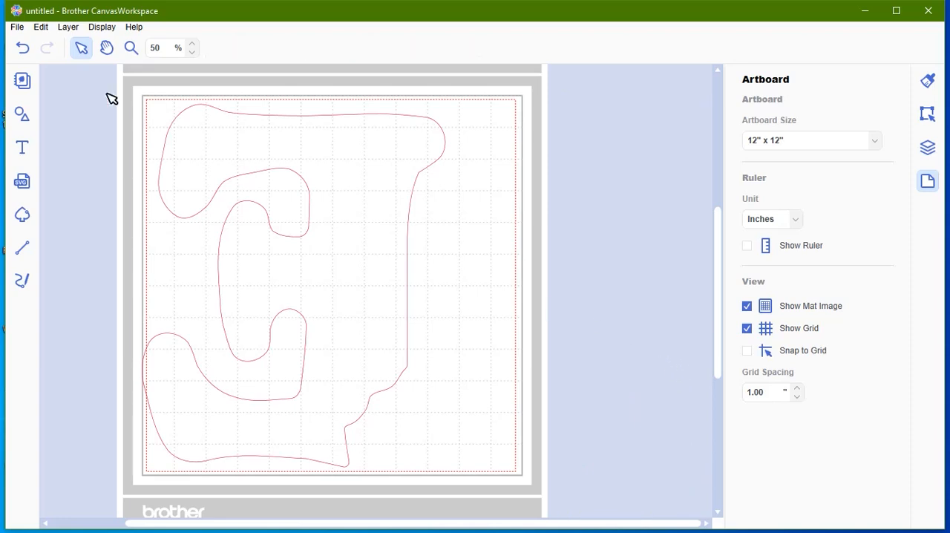
# Step: Try to export the remaining letter E as an FCM file
pyautogui.click(15, 27)
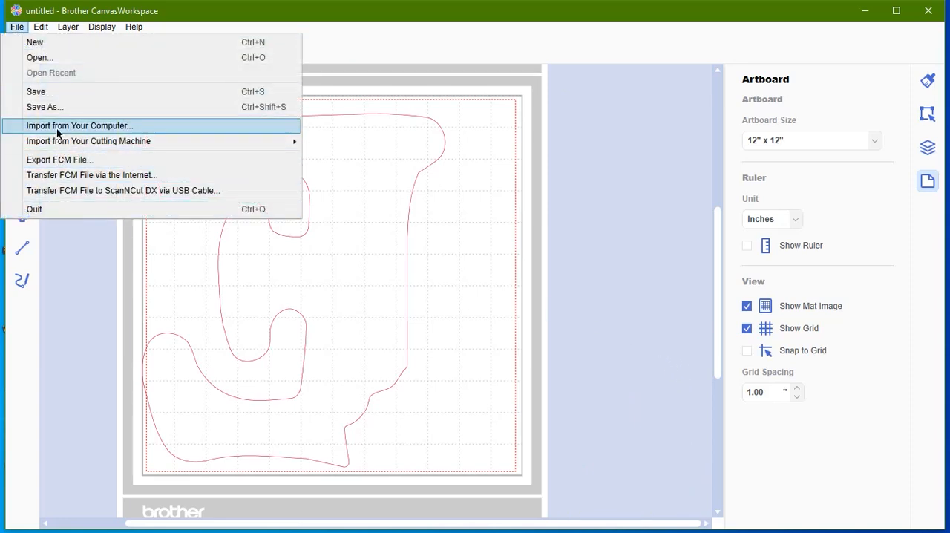
pyautogui.click(65, 160)
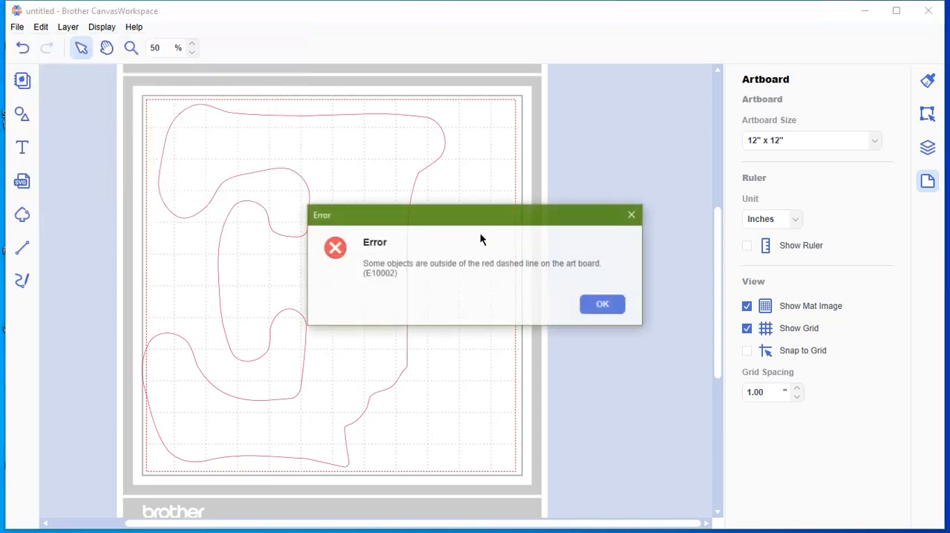
pyautogui.click(598, 306)
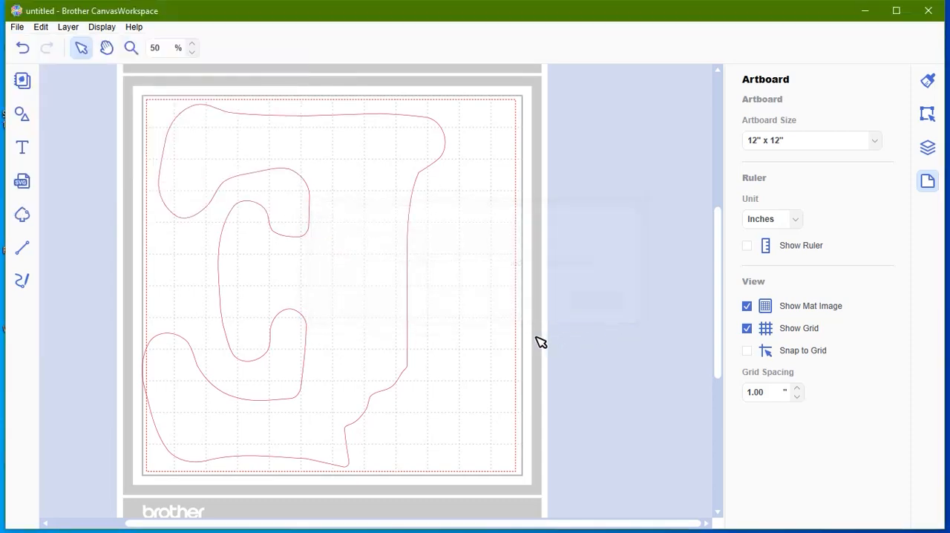
# Step: Move the letter E fully inside the red dashed line and test the FCM export up to its save dialog, without saving
pyautogui.moveTo(401, 367); pyautogui.dragTo(409, 365)
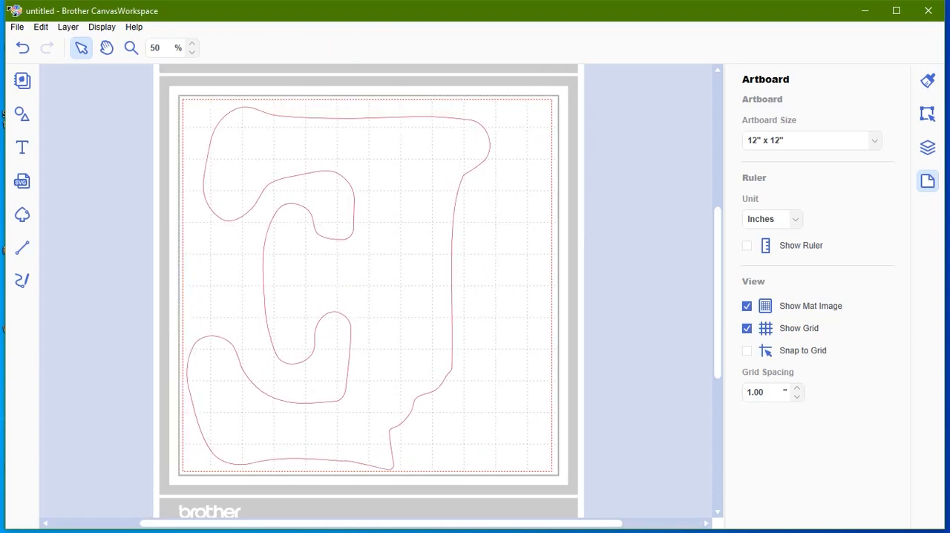
pyautogui.click(17, 27)
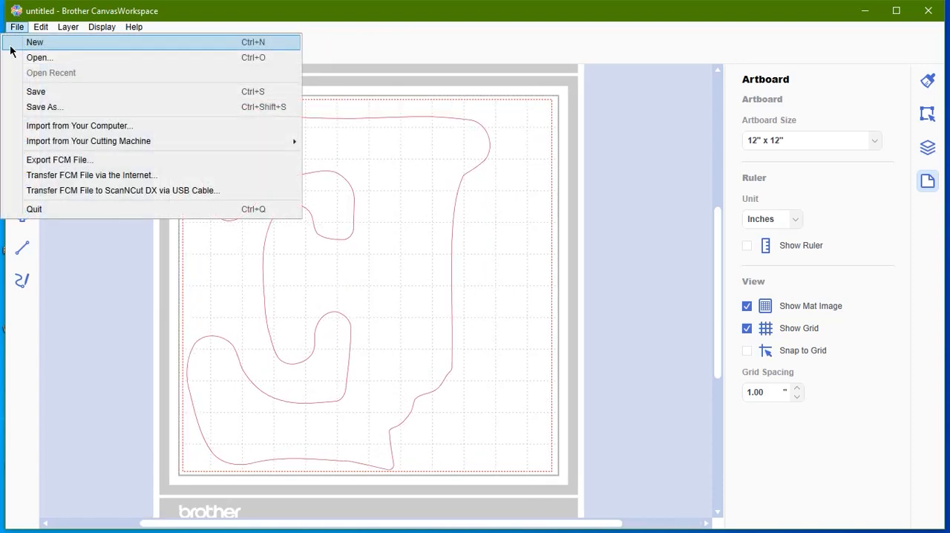
pyautogui.click(60, 158)
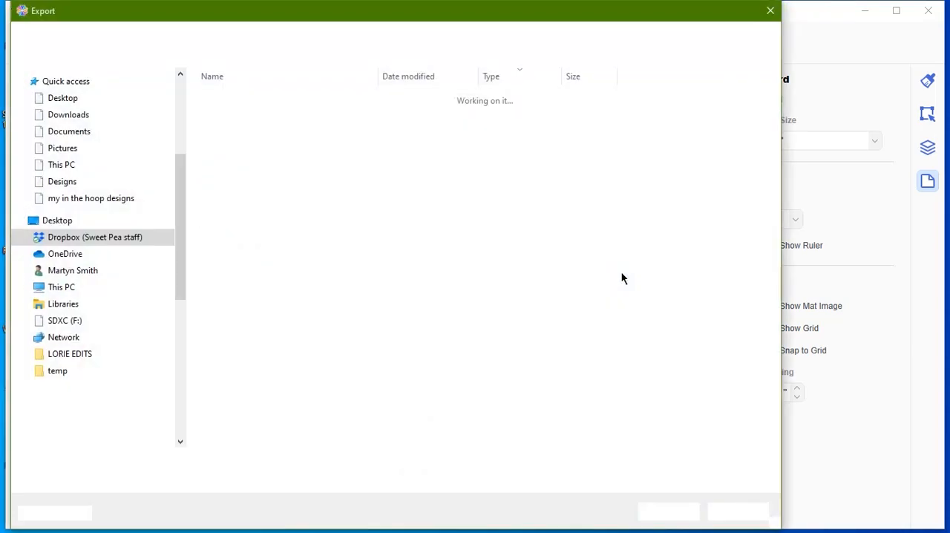
pyautogui.click(770, 13)
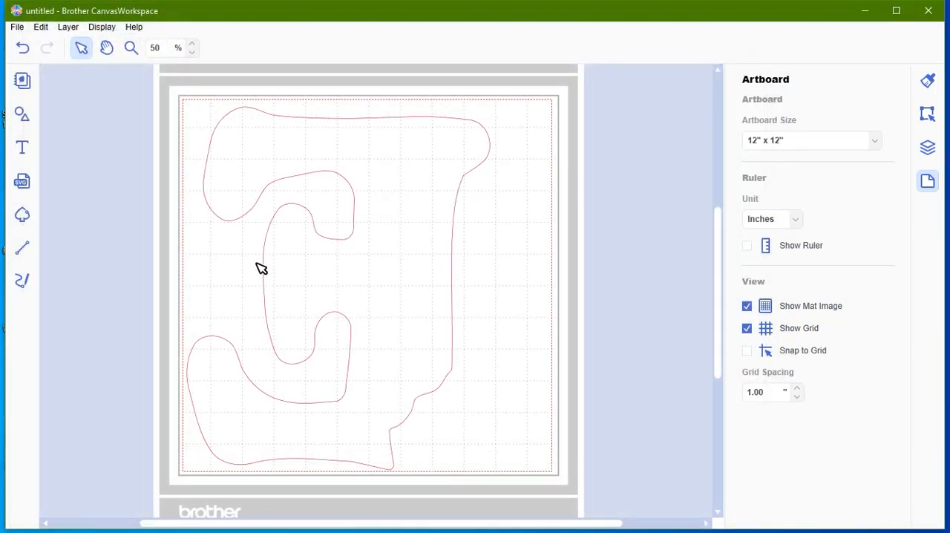